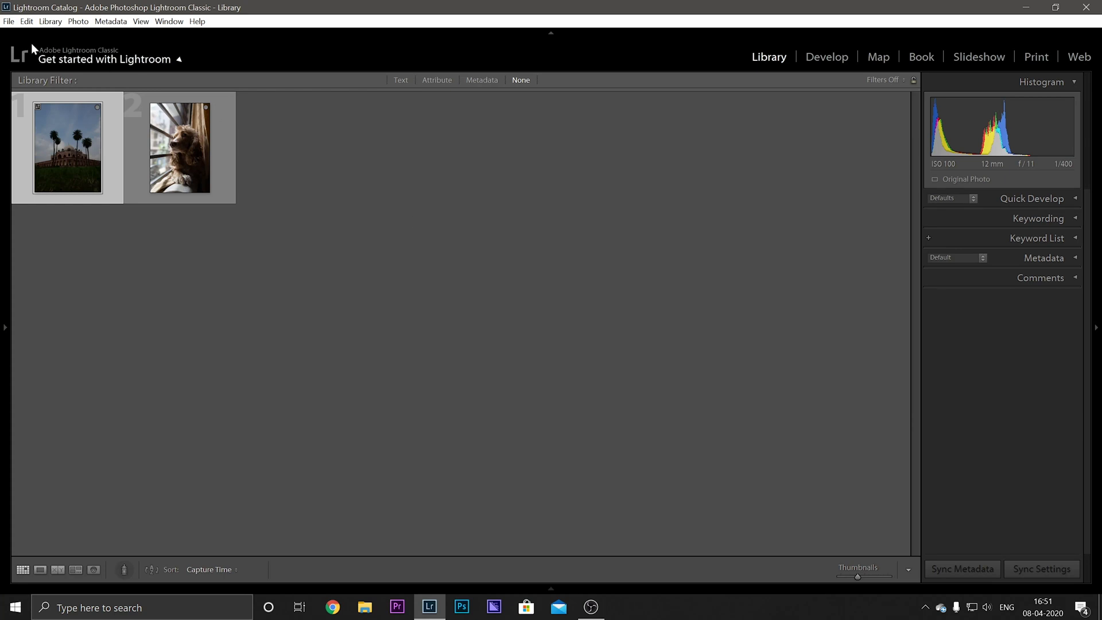
- Select the domed tomb photo in the grid and open it in the Develop module
click(9, 23)
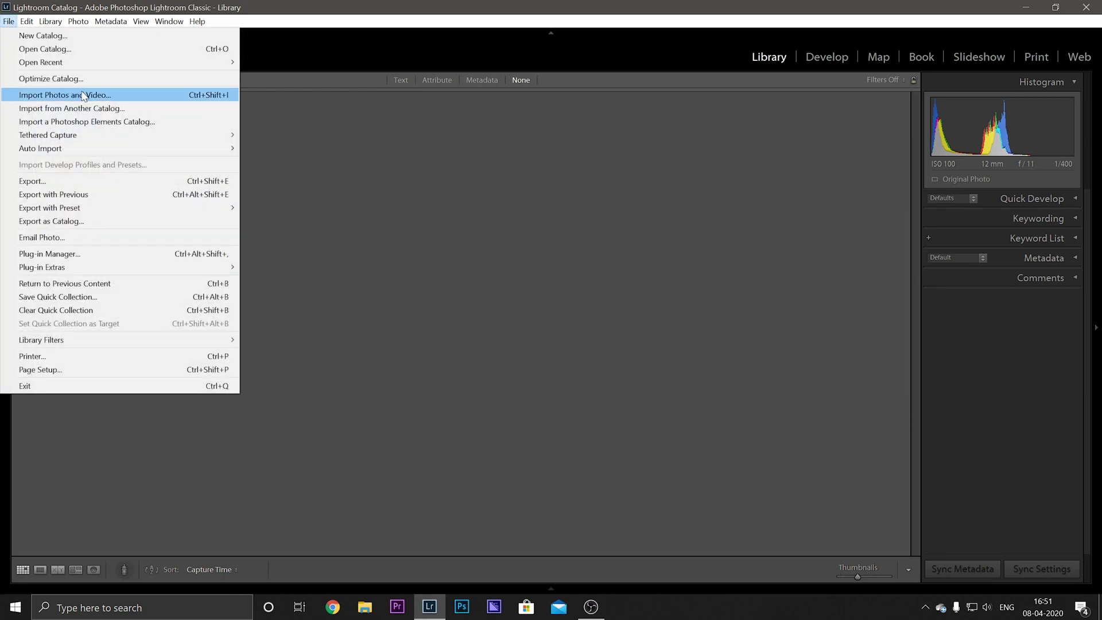
click(276, 123)
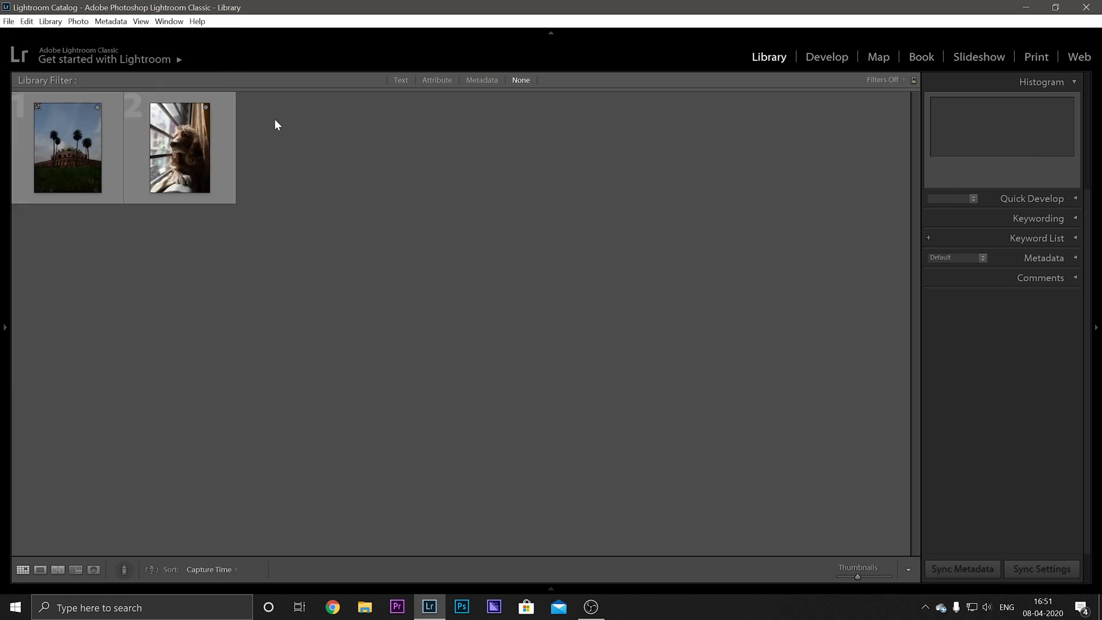
click(80, 154)
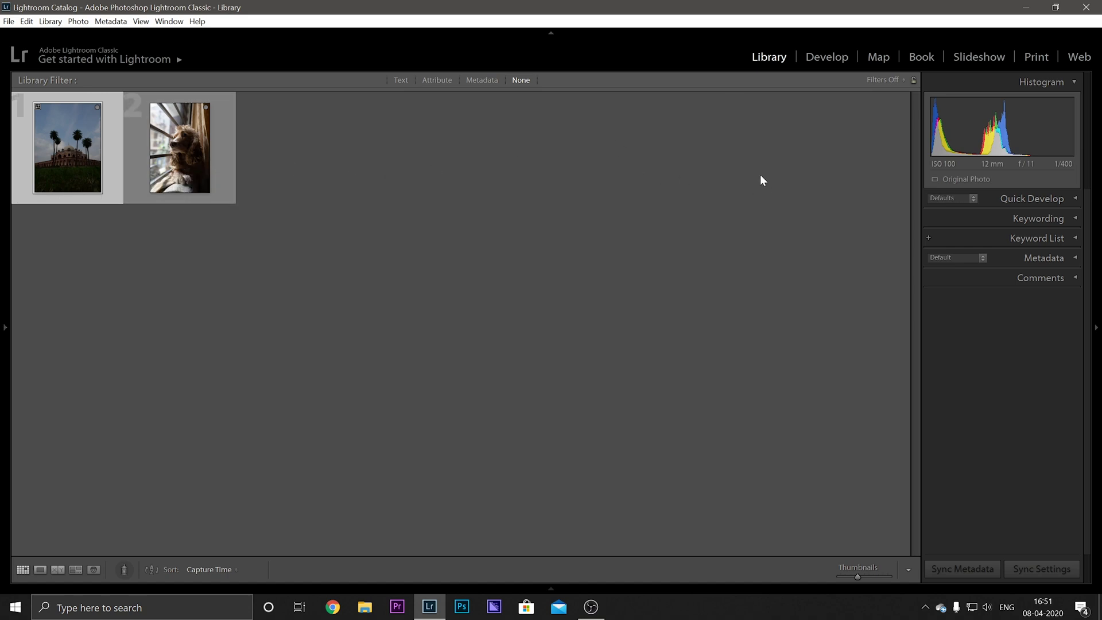
click(839, 57)
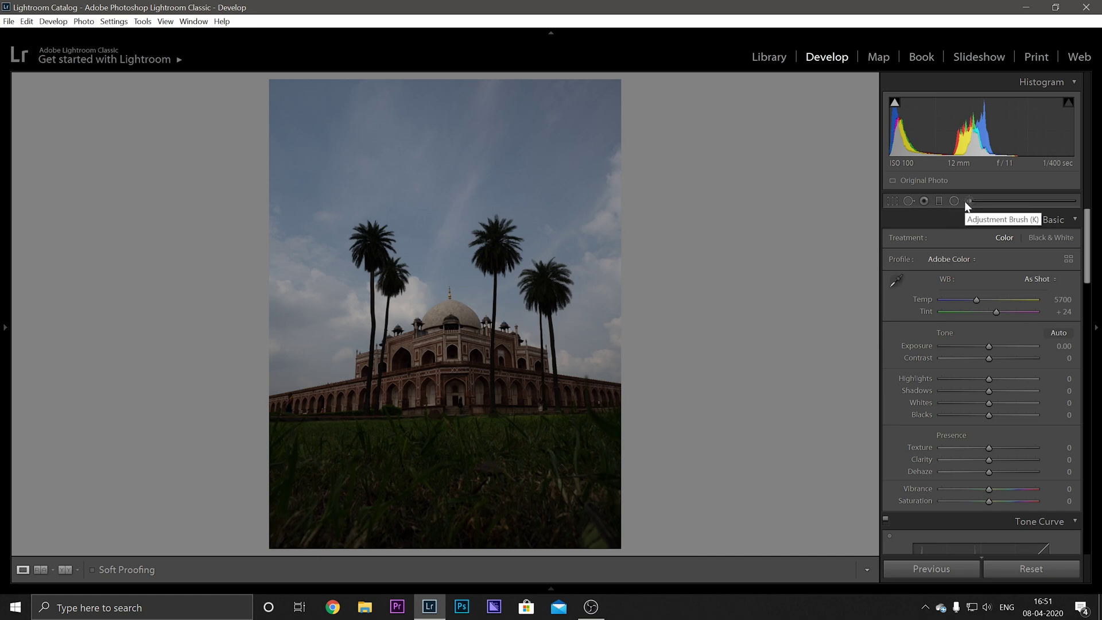
- Open the Crop & Straighten tool on the tomb photo
click(893, 201)
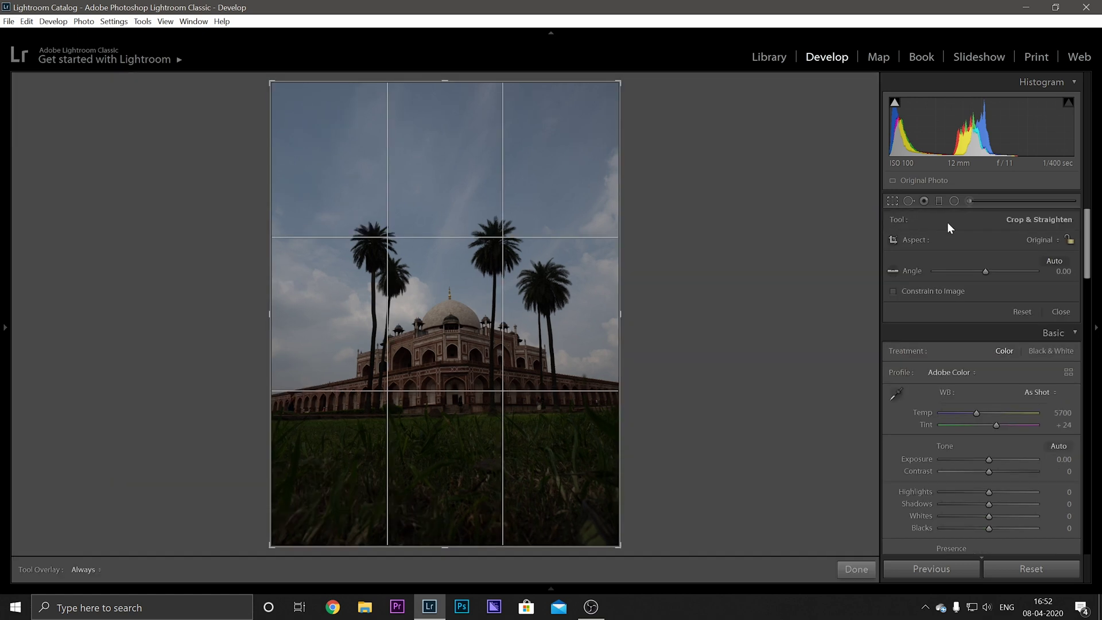
- Crop the tomb photo to 4 x 5 / 8 x 10, reposition it, and straighten it by 1.75°
click(1014, 242)
click(964, 311)
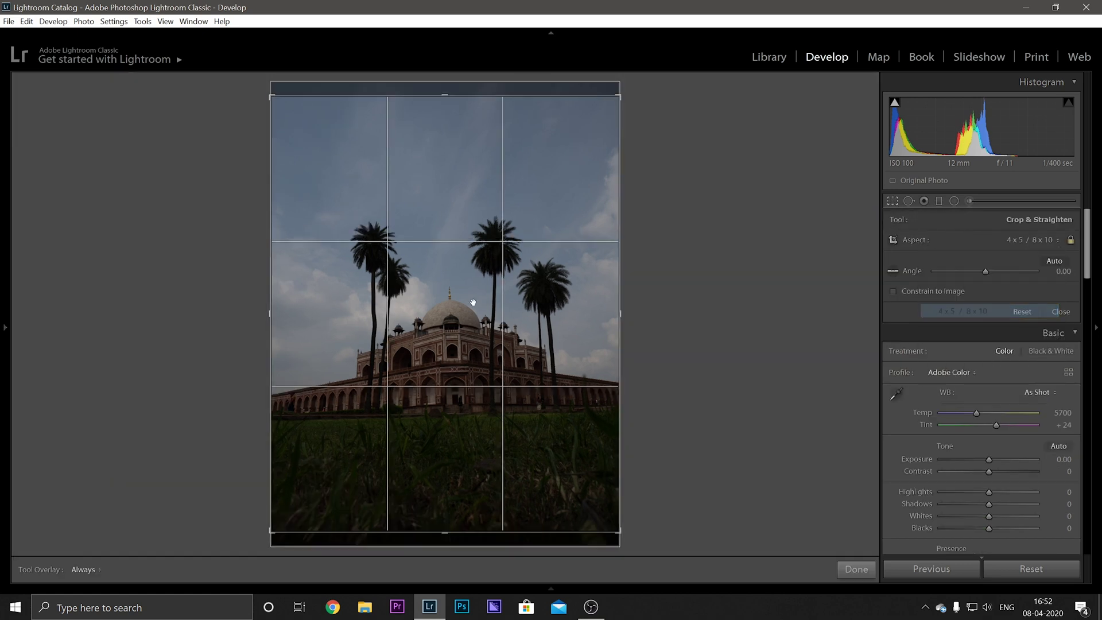
drag(472, 302, 496, 317)
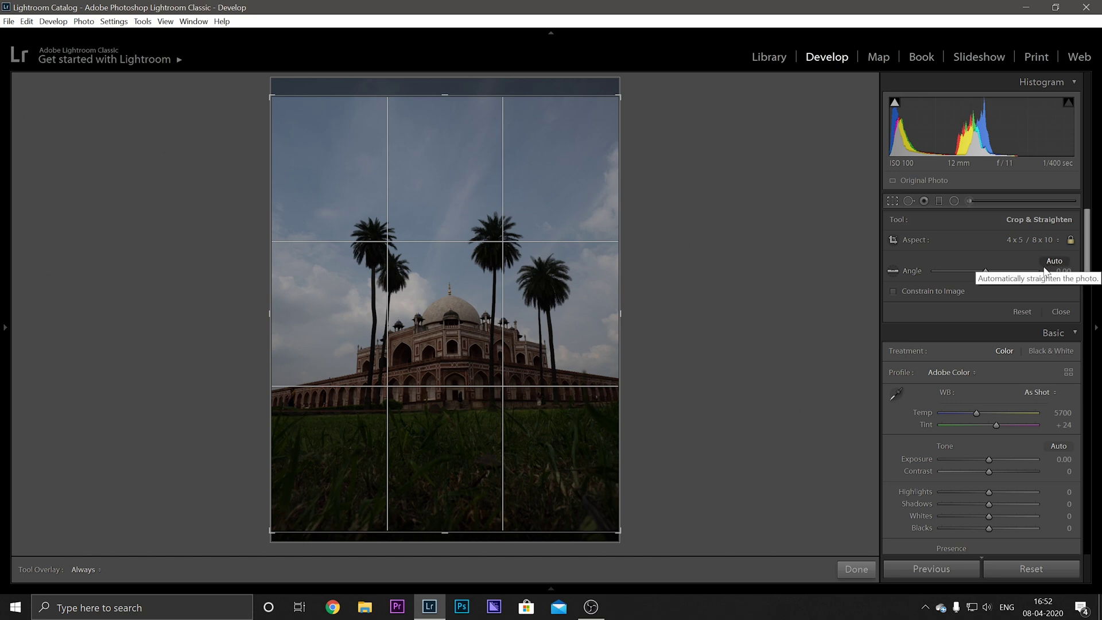
click(985, 275)
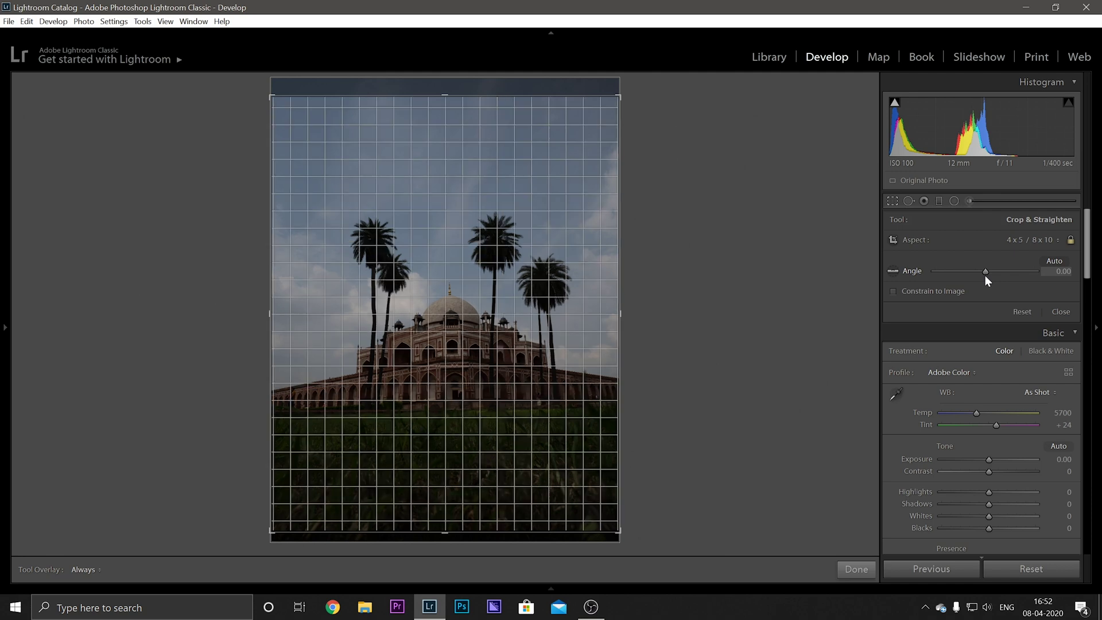
drag(985, 275, 988, 277)
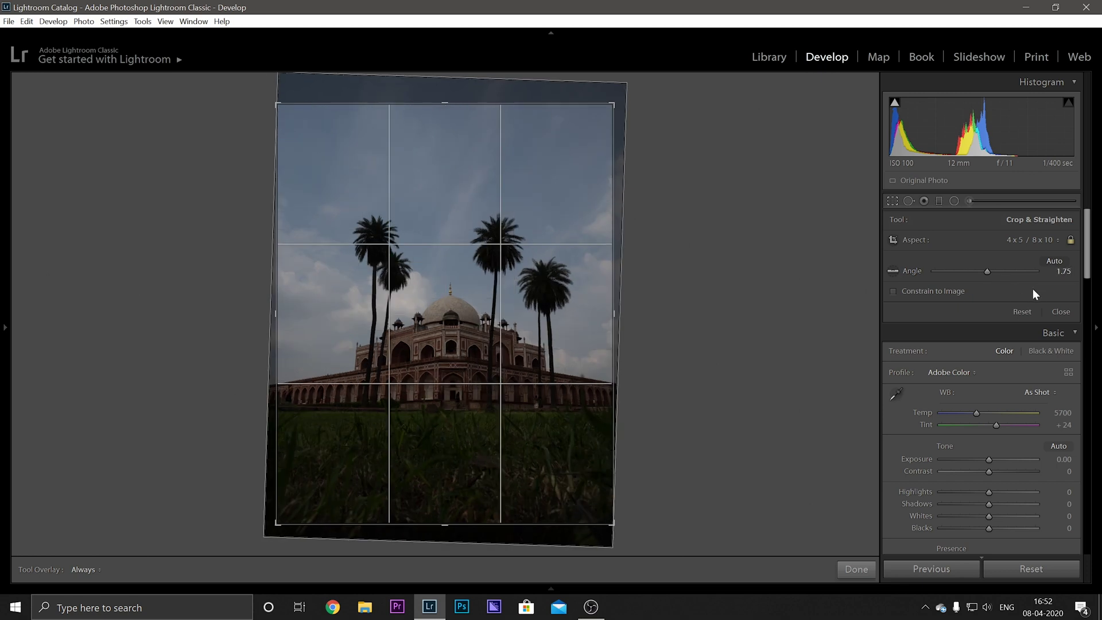
key(Return)
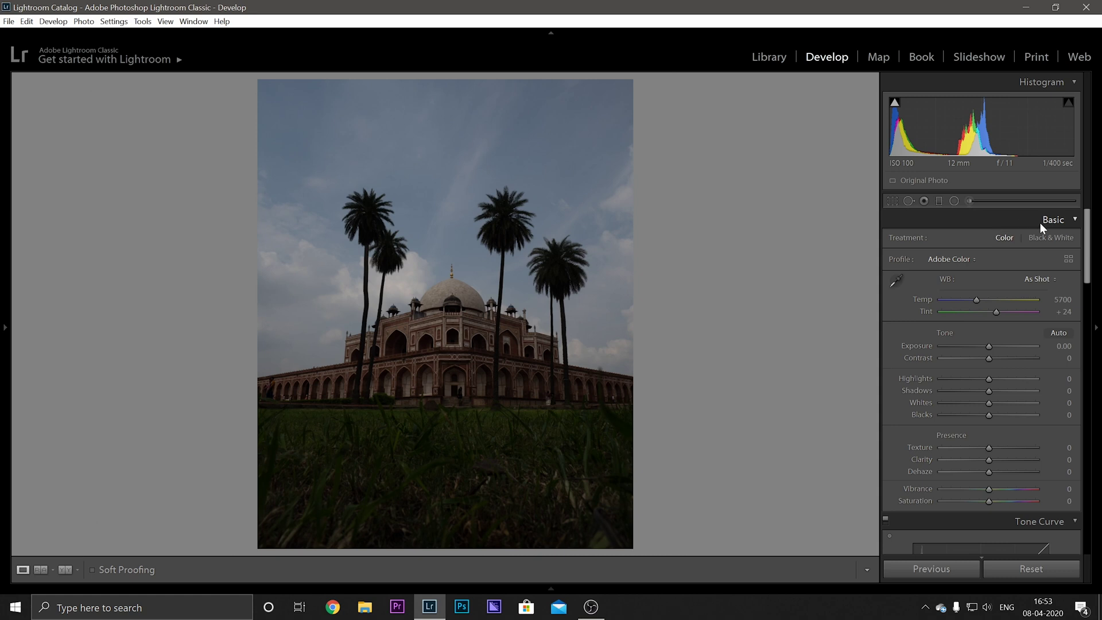
- Apply the Adobe Landscape profile to the tomb photo
click(965, 260)
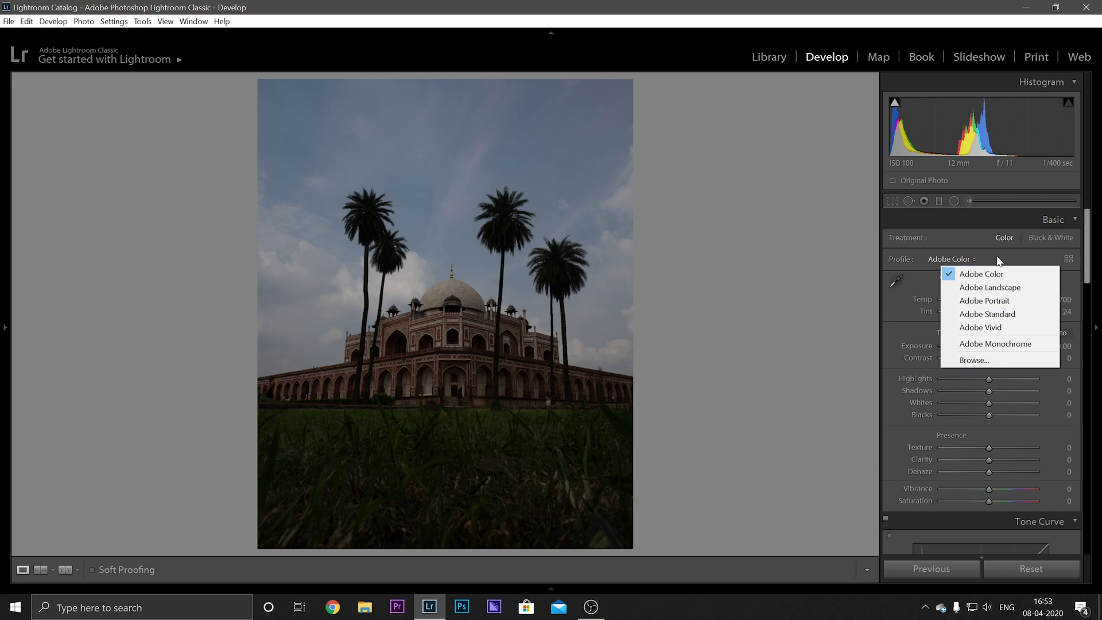
click(956, 244)
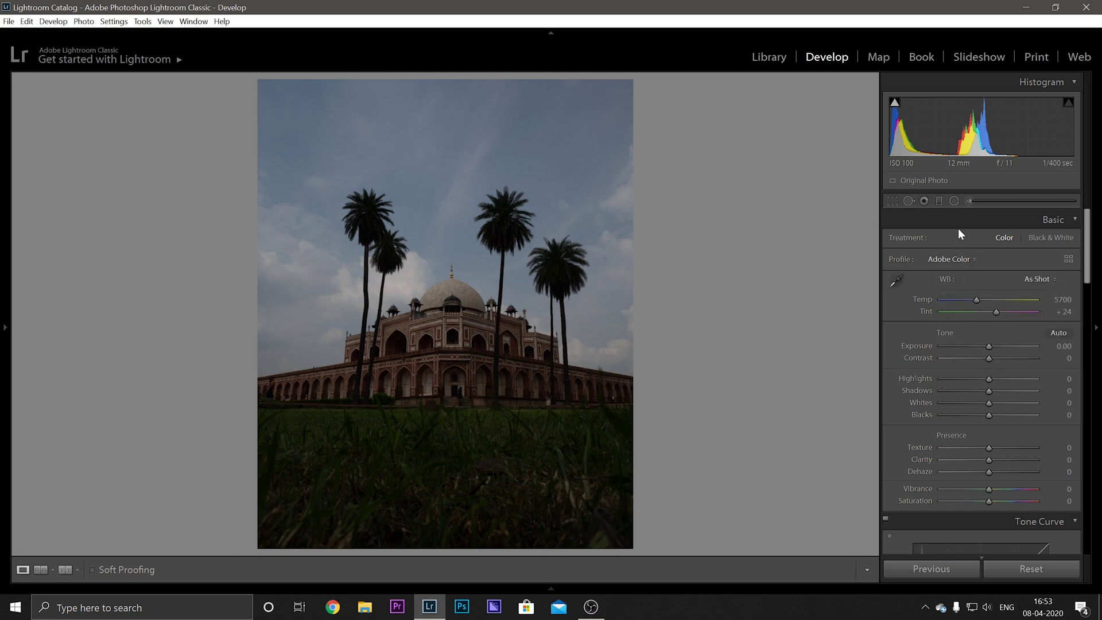
click(964, 260)
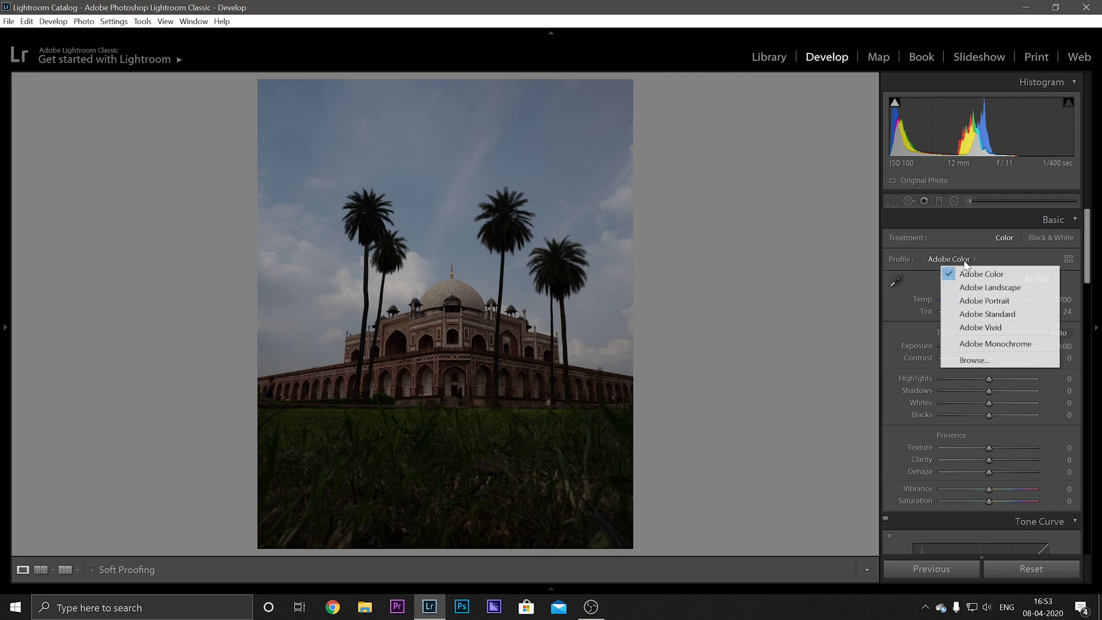
click(980, 289)
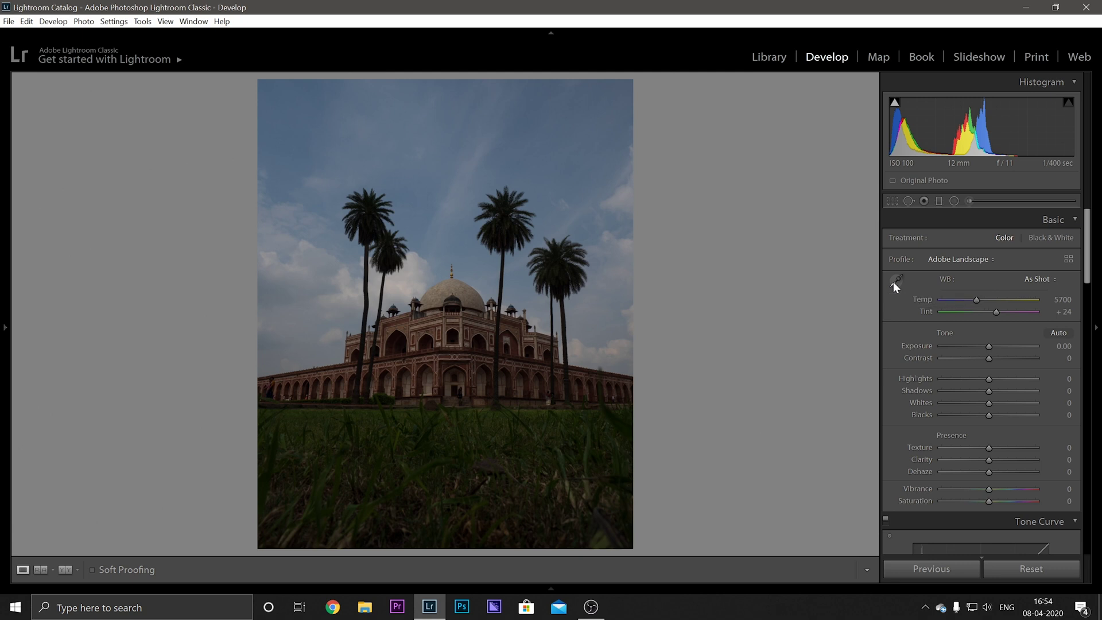
- Try a cooler white balance, then reset Temp back to 5700
click(1030, 280)
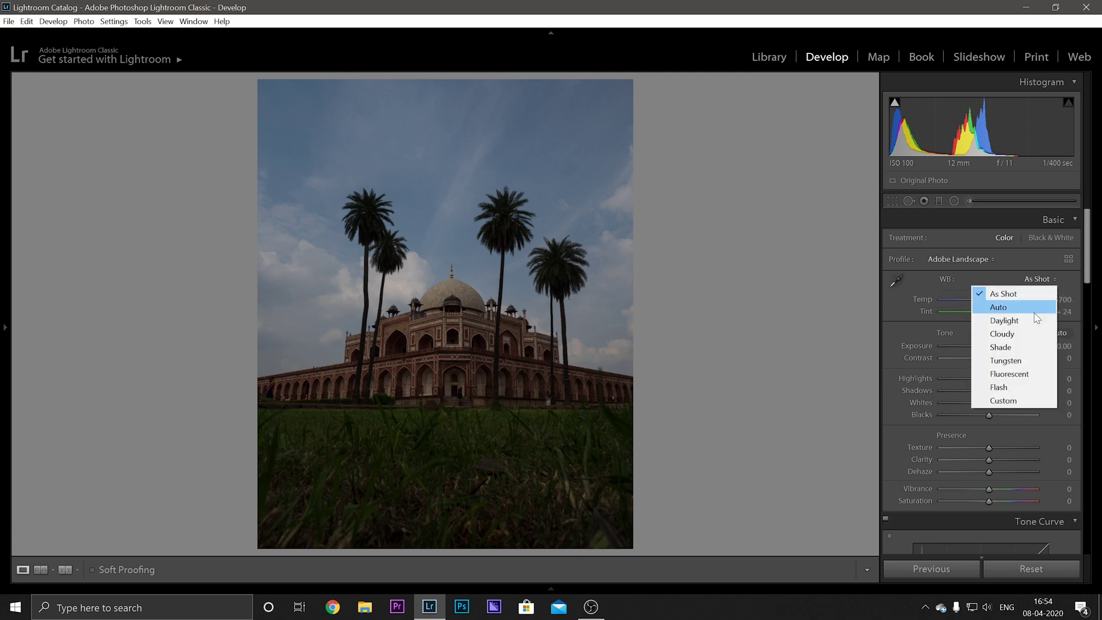
click(1066, 271)
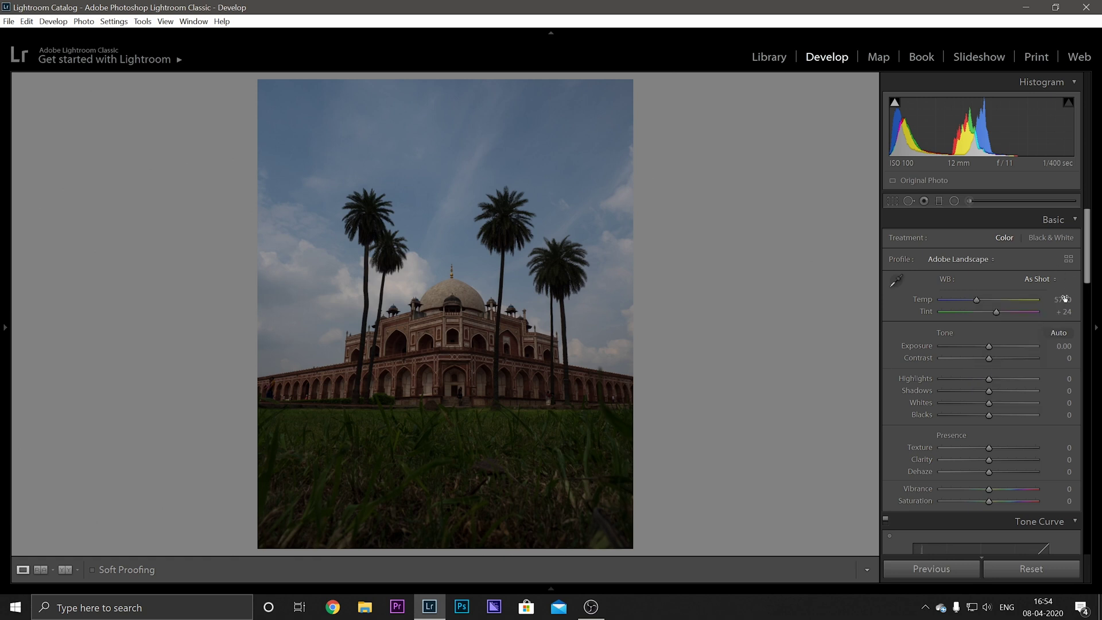
mouse_move(974, 299)
mouse_down()
mouse_move(986, 303)
mouse_move(967, 305)
mouse_up()
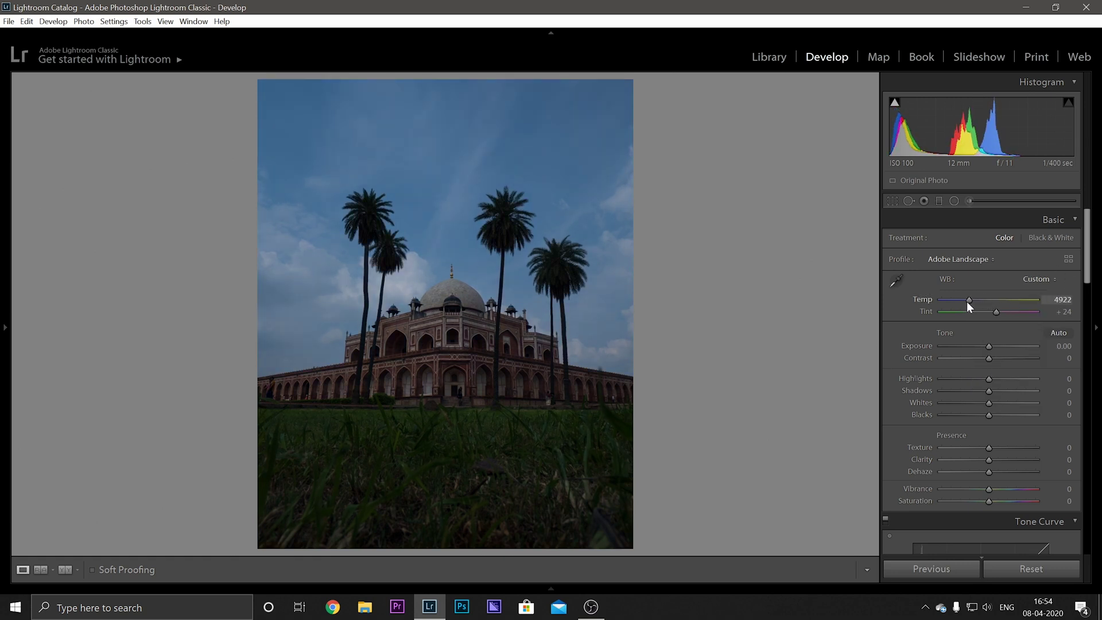
double_click(966, 302)
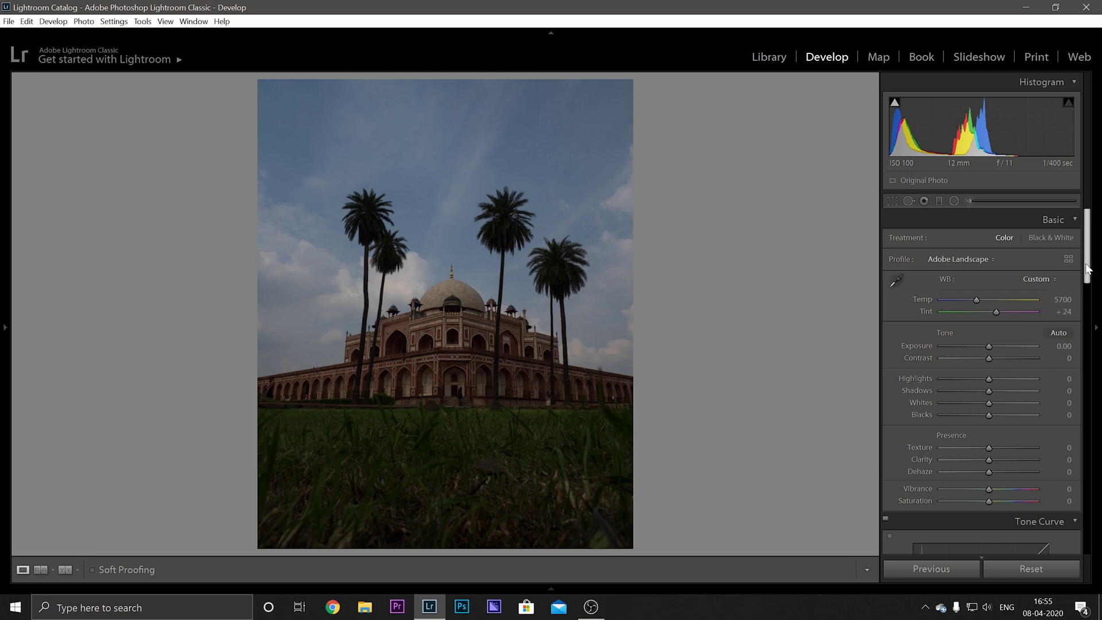
drag(1086, 269, 1087, 287)
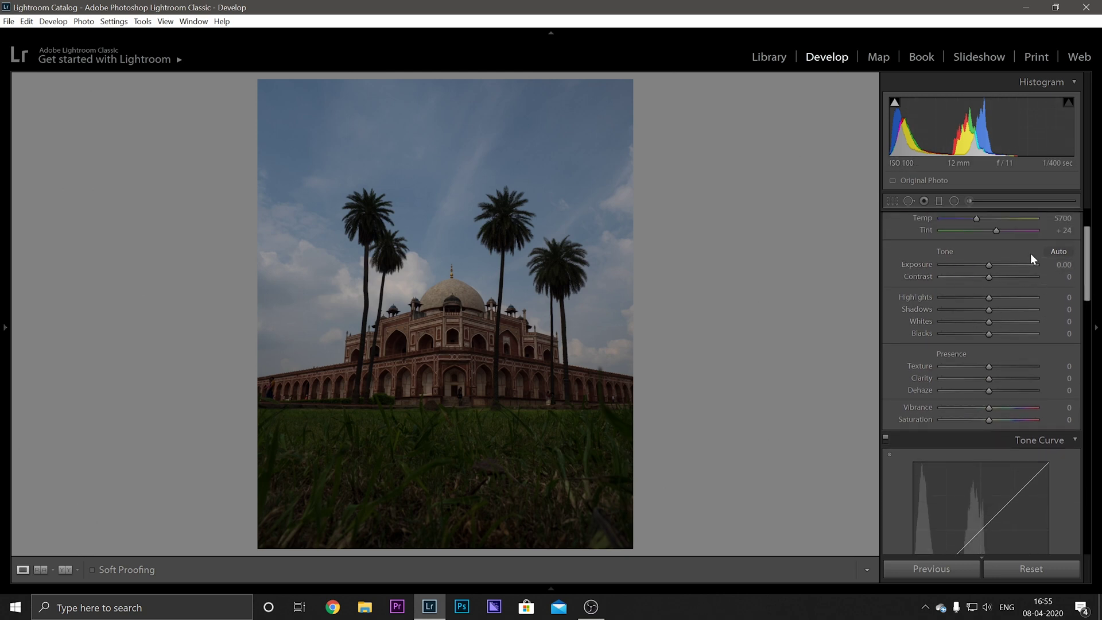
- Apply Auto tone, then set Highlights −100, Shadows +44 and Exposure +1.10
click(1051, 255)
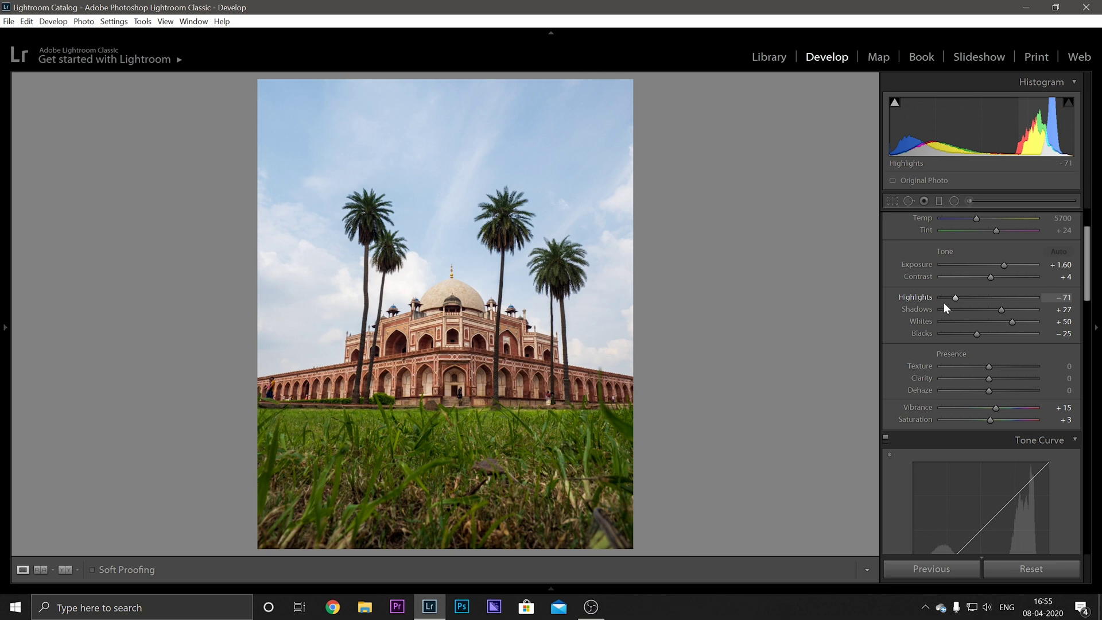
drag(943, 302, 935, 302)
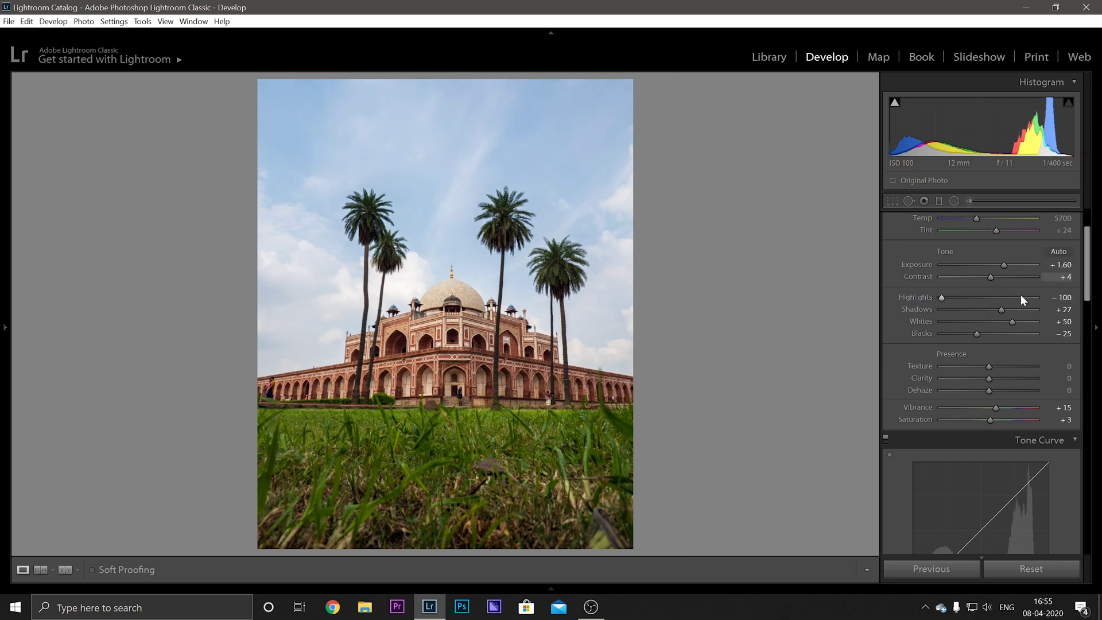
drag(1018, 309, 1010, 309)
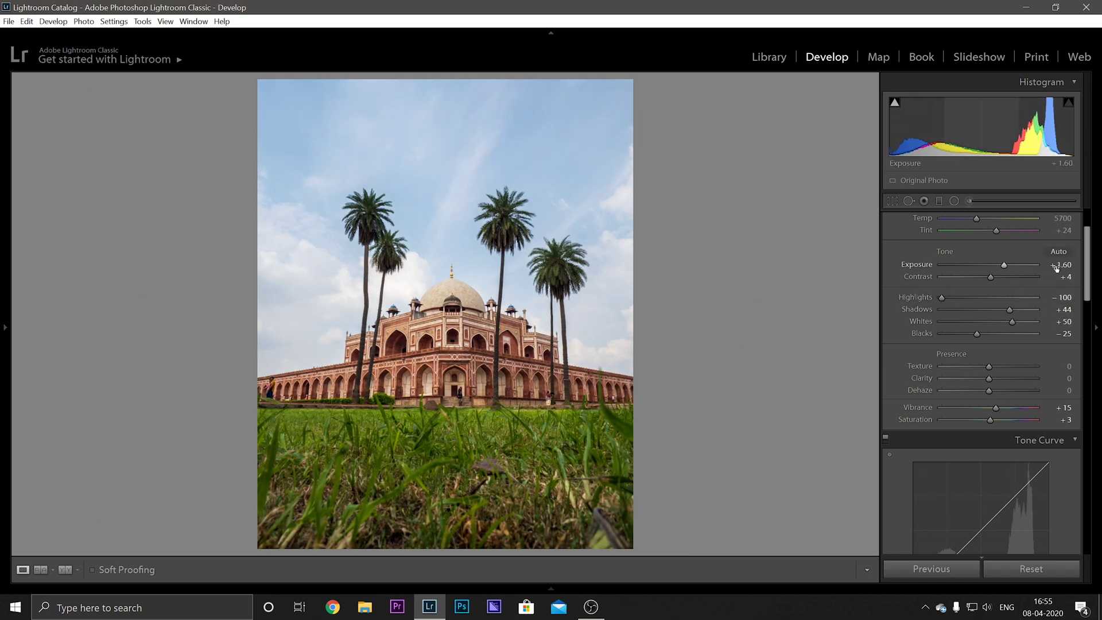
click(1060, 265)
text(1.1)
key(Return)
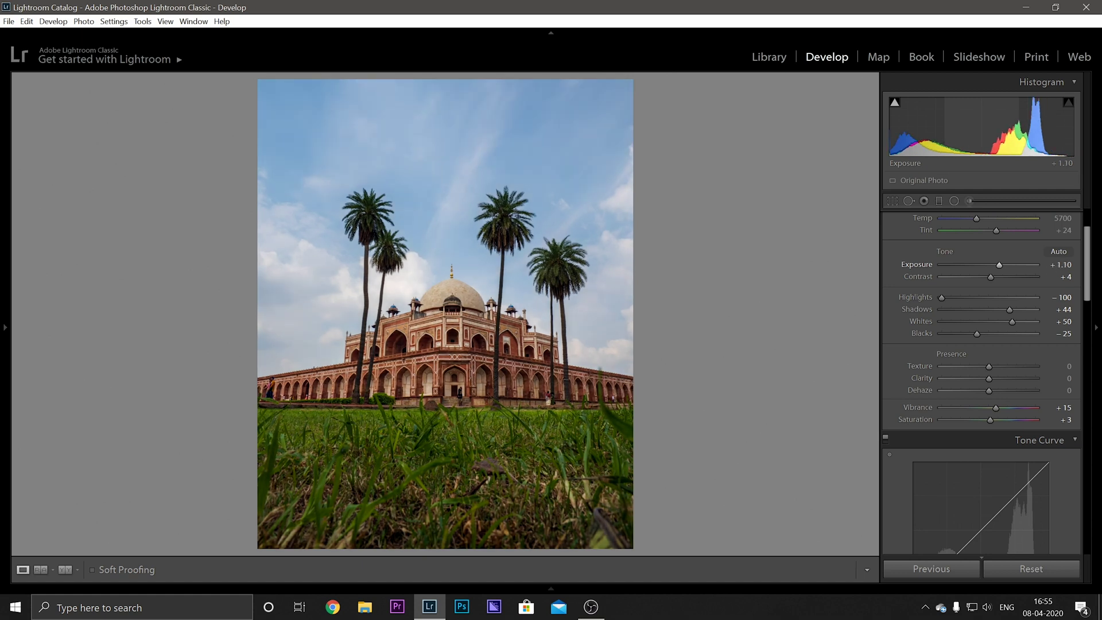
scroll(949, 225, down, 3)
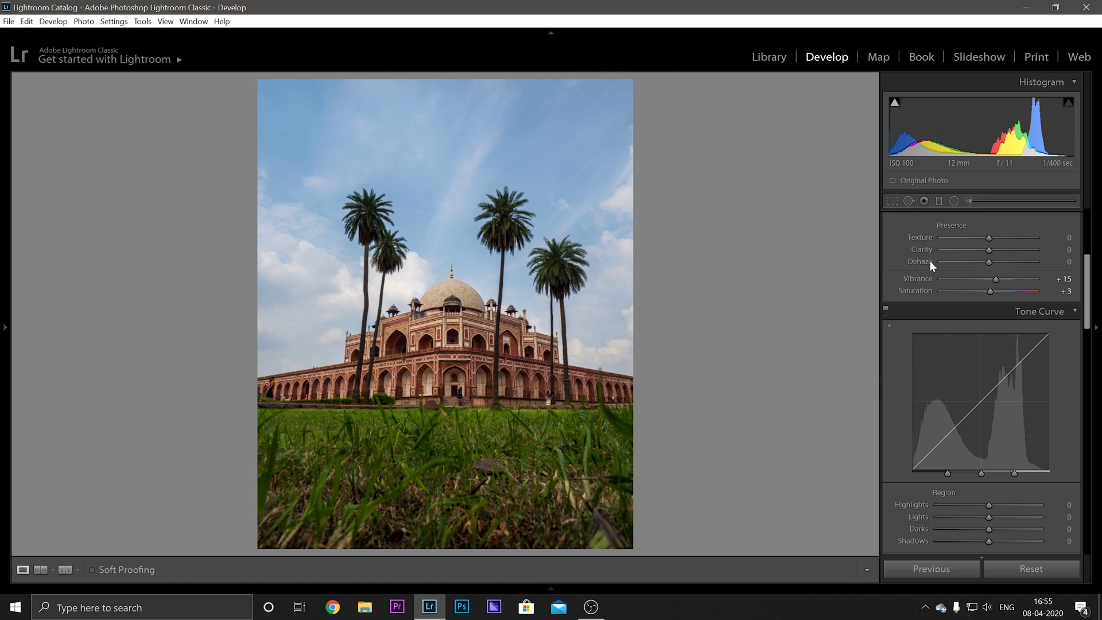
click(1012, 239)
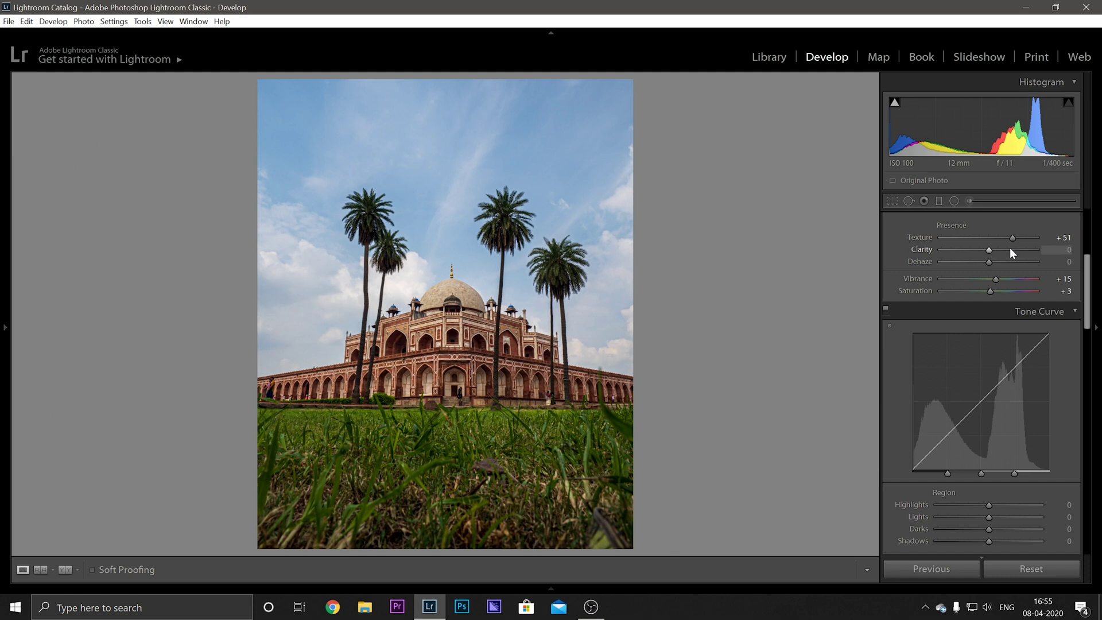
click(1010, 250)
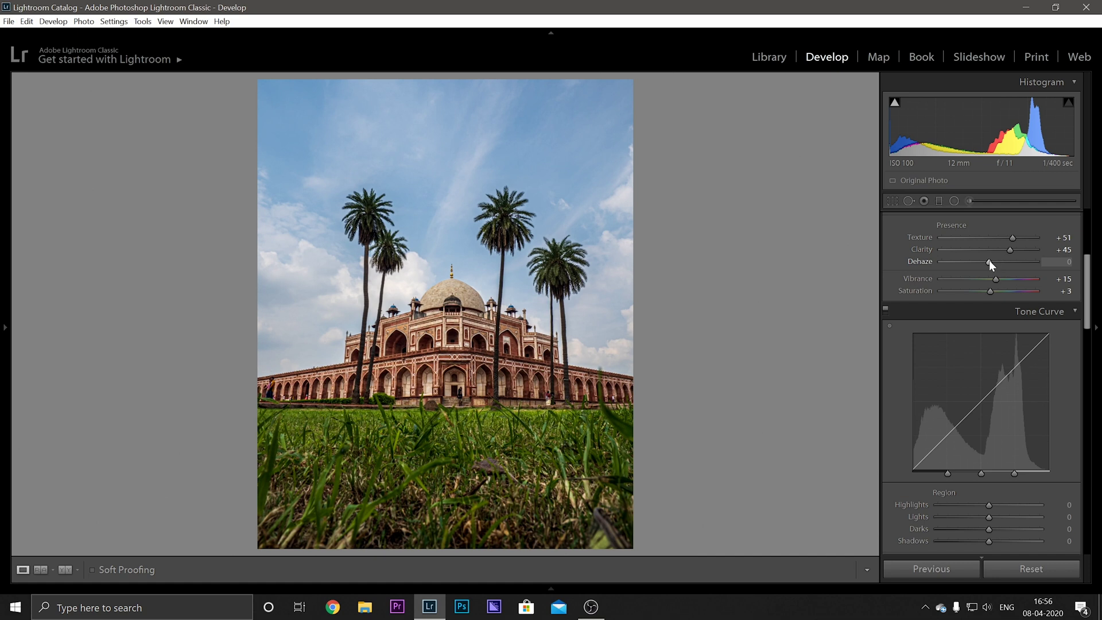
drag(989, 260, 1007, 259)
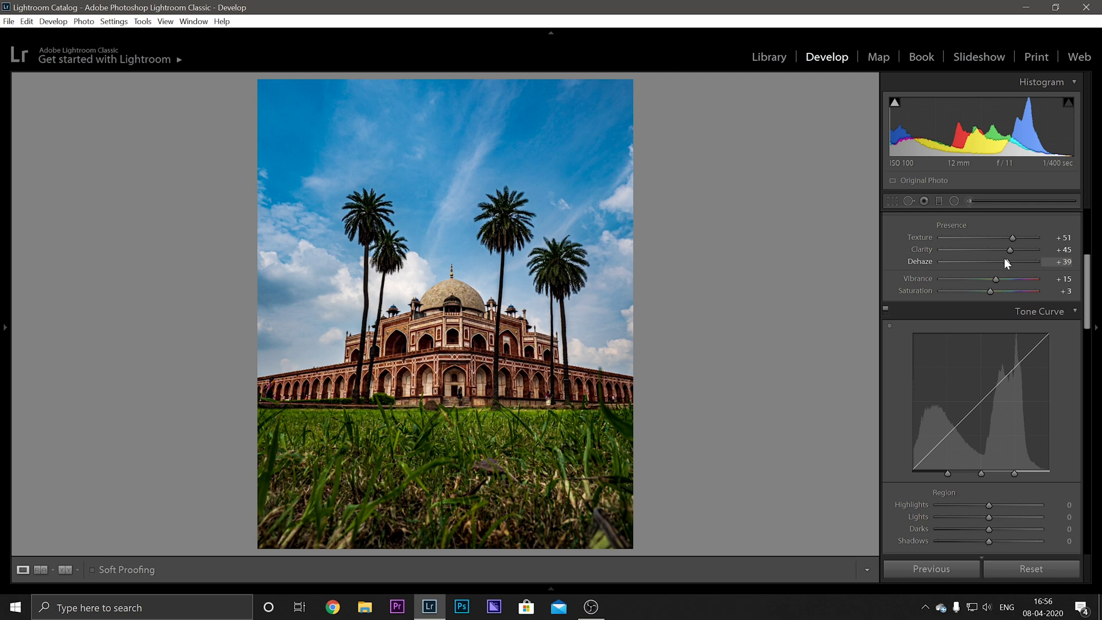
drag(1003, 257, 995, 260)
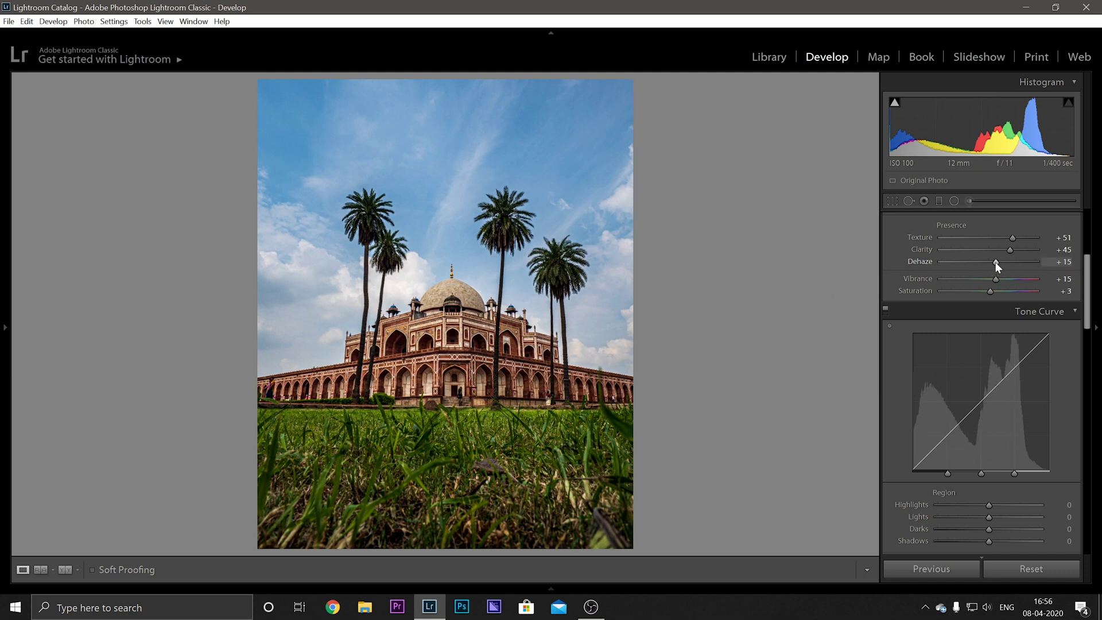
drag(995, 262, 999, 262)
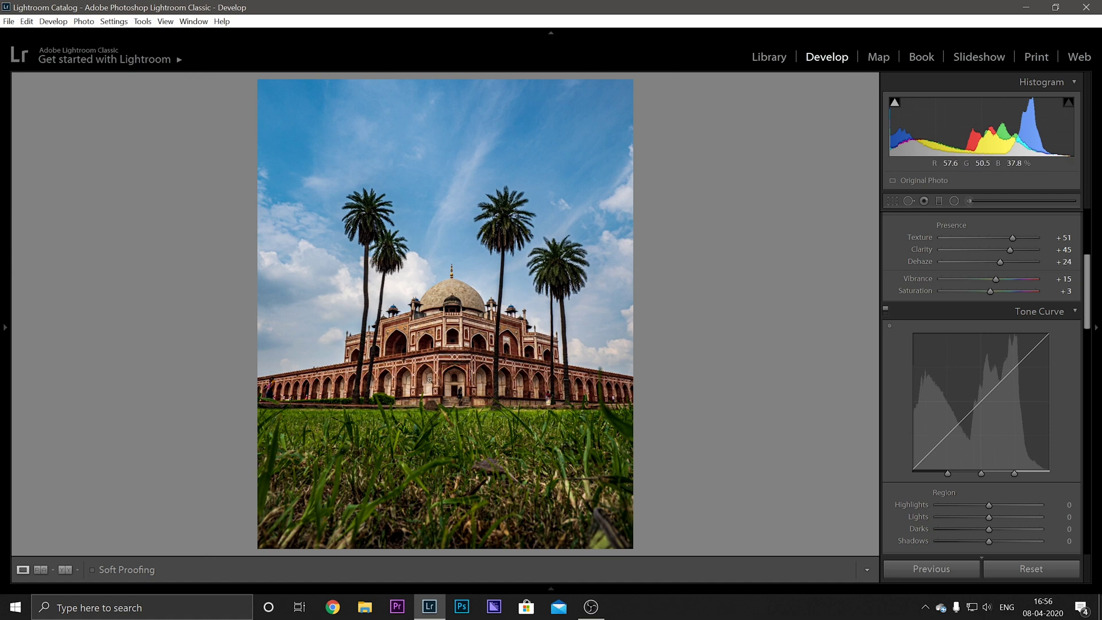
drag(999, 262, 1002, 262)
double_click(1001, 262)
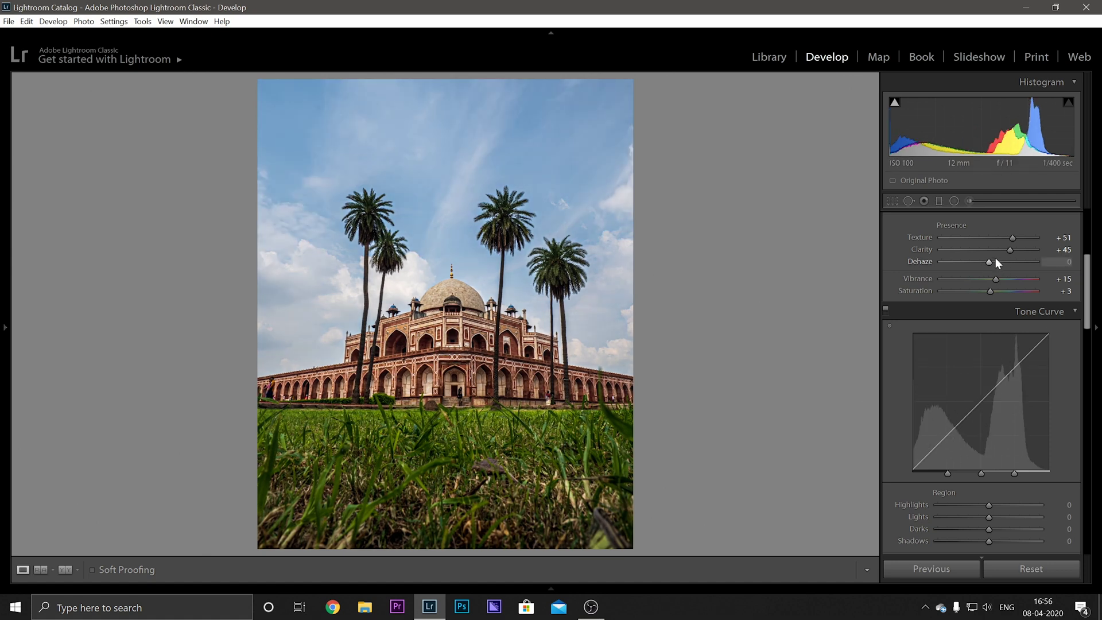
- Drag a graduated filter (Exposure −0.30, Shadows −68, Blacks −51) down from the top of the sky
click(941, 205)
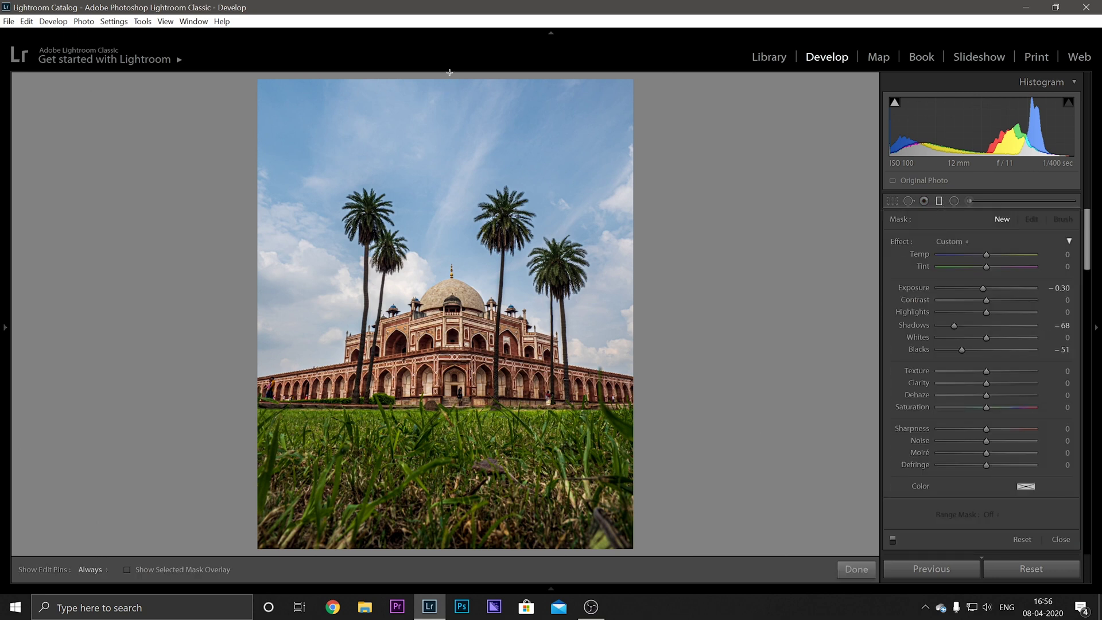
drag(449, 74, 453, 388)
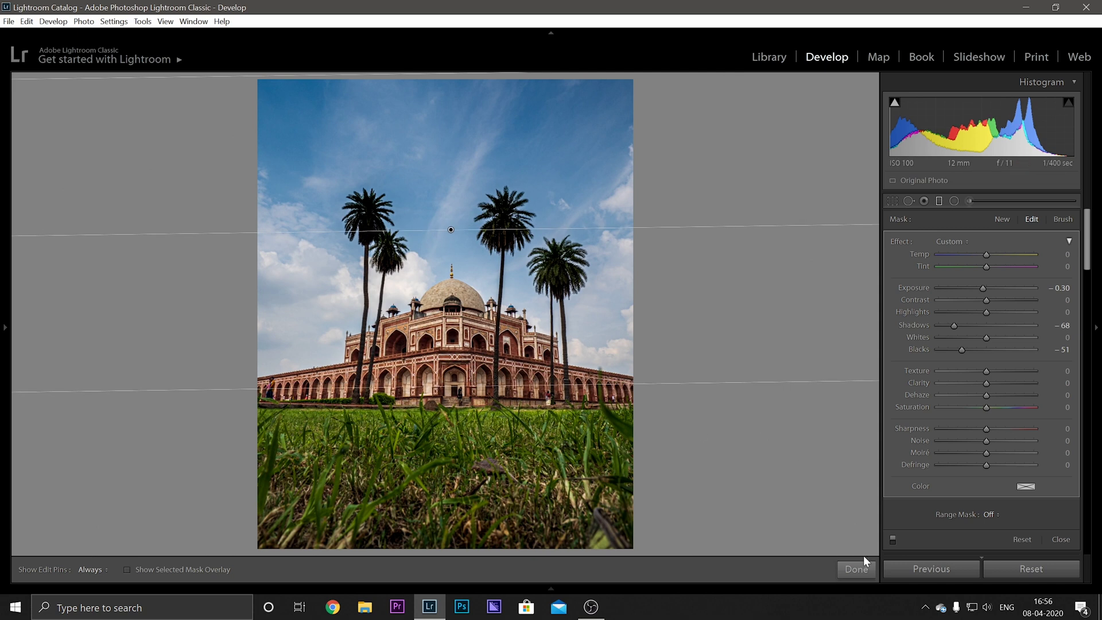
click(856, 569)
scroll(1086, 276, down, 1)
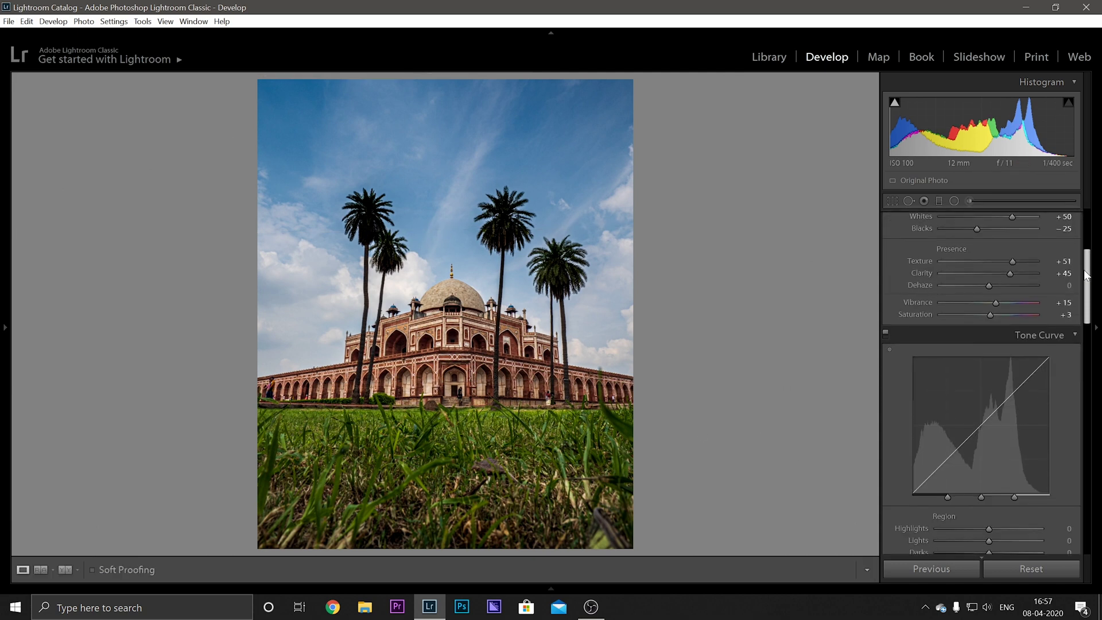
- Set the Basic panel's Vibrance slider to +46
click(1010, 302)
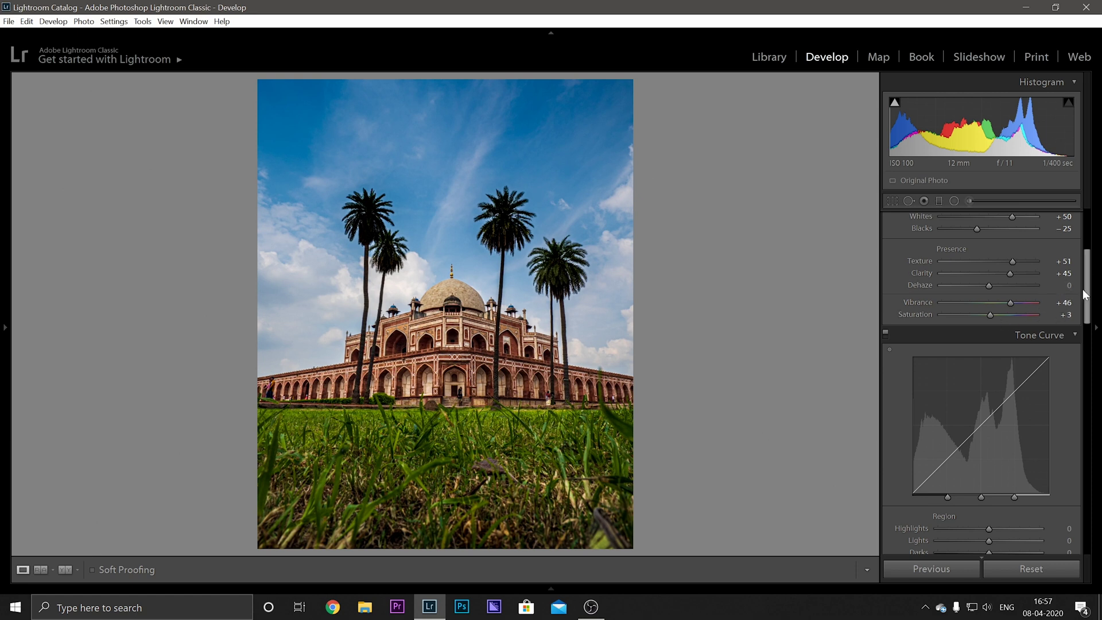
drag(1084, 294, 1090, 355)
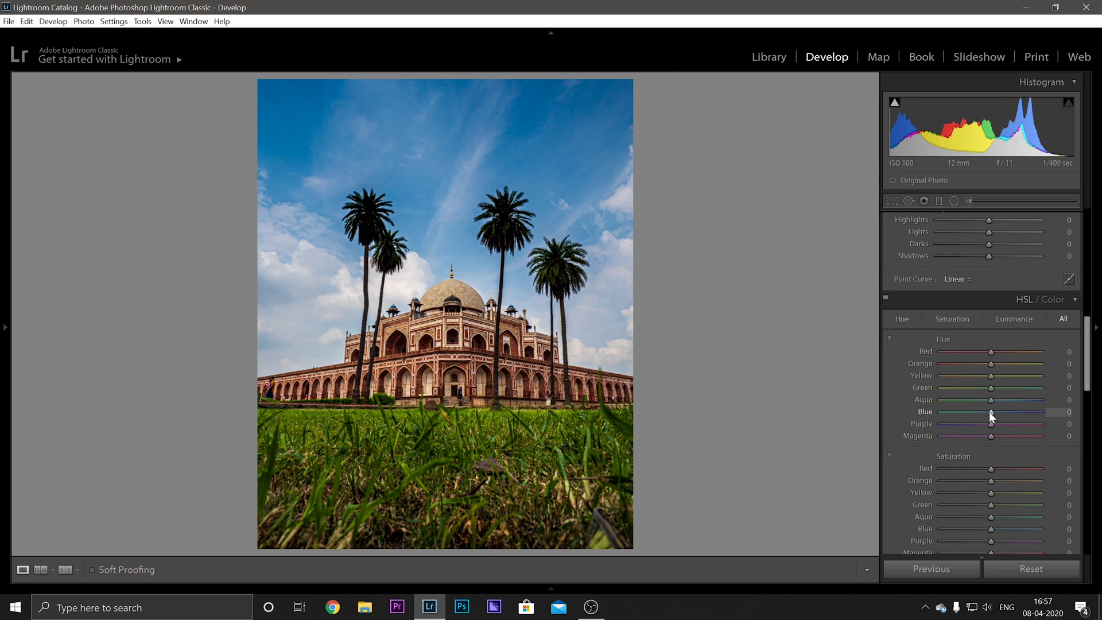
- Shift the Blue hue to −26 and the Green hue to −9
mouse_move(989, 411)
mouse_down()
mouse_move(977, 412)
mouse_move(1000, 417)
mouse_move(977, 414)
mouse_up()
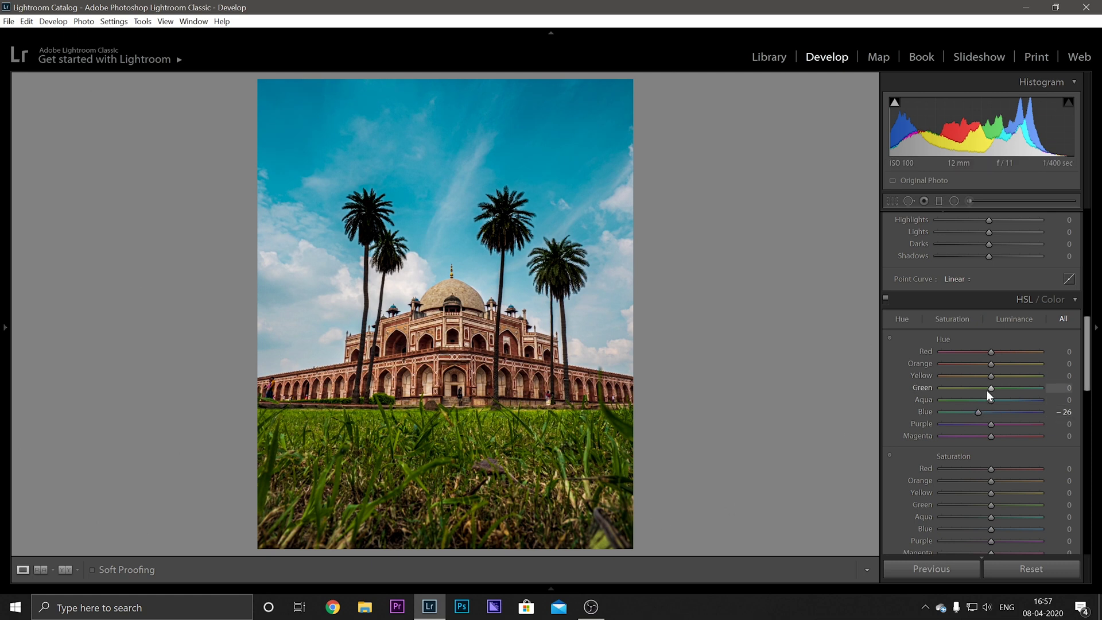
drag(990, 388, 973, 387)
click(939, 321)
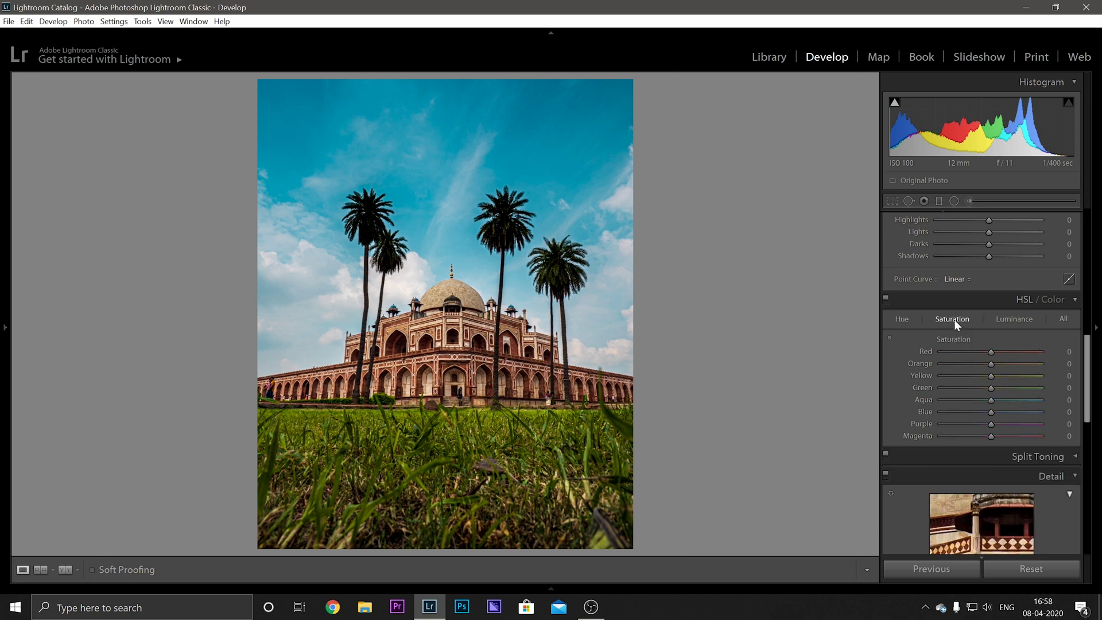
- Set HSL luminance to Red +53, Orange −6 and Green +73
click(1009, 323)
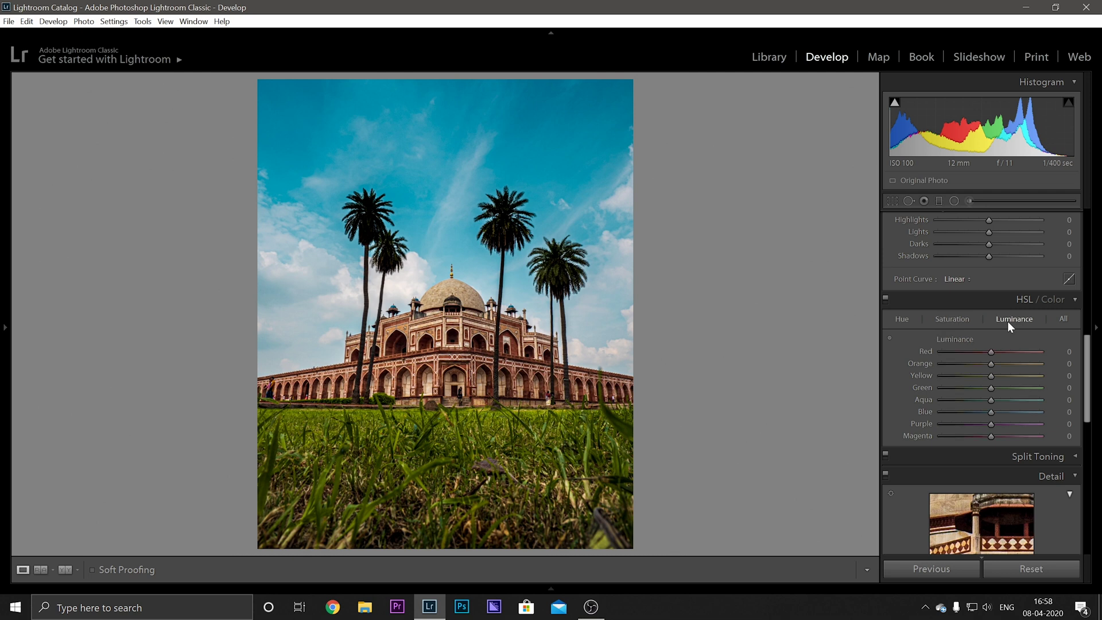
click(1013, 388)
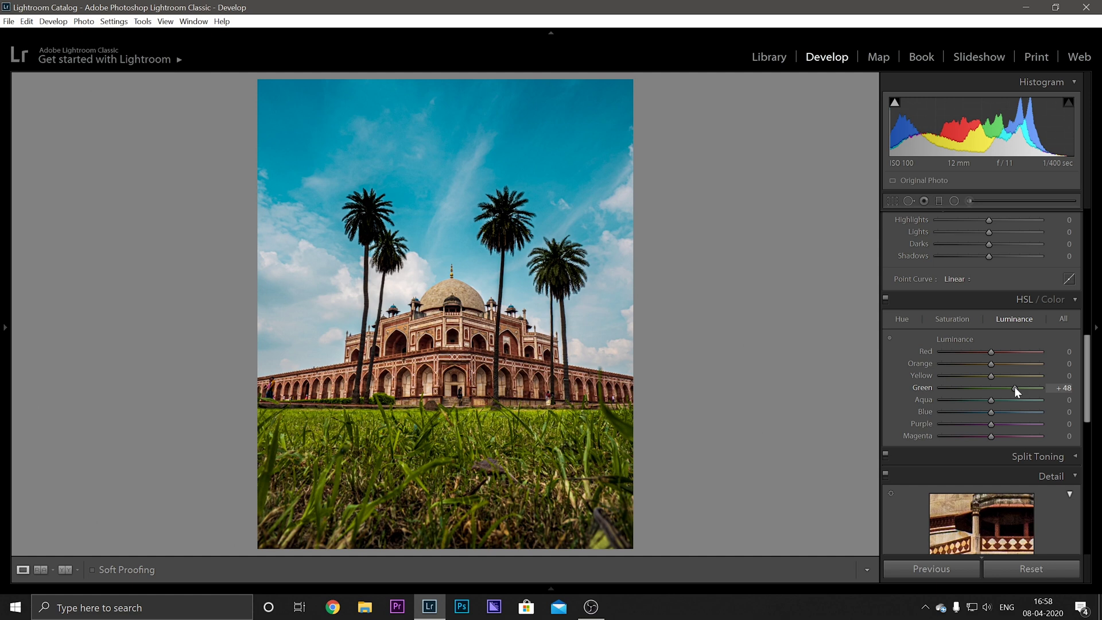
drag(1014, 387, 1025, 387)
click(1006, 351)
click(977, 363)
drag(976, 364, 987, 366)
click(1016, 352)
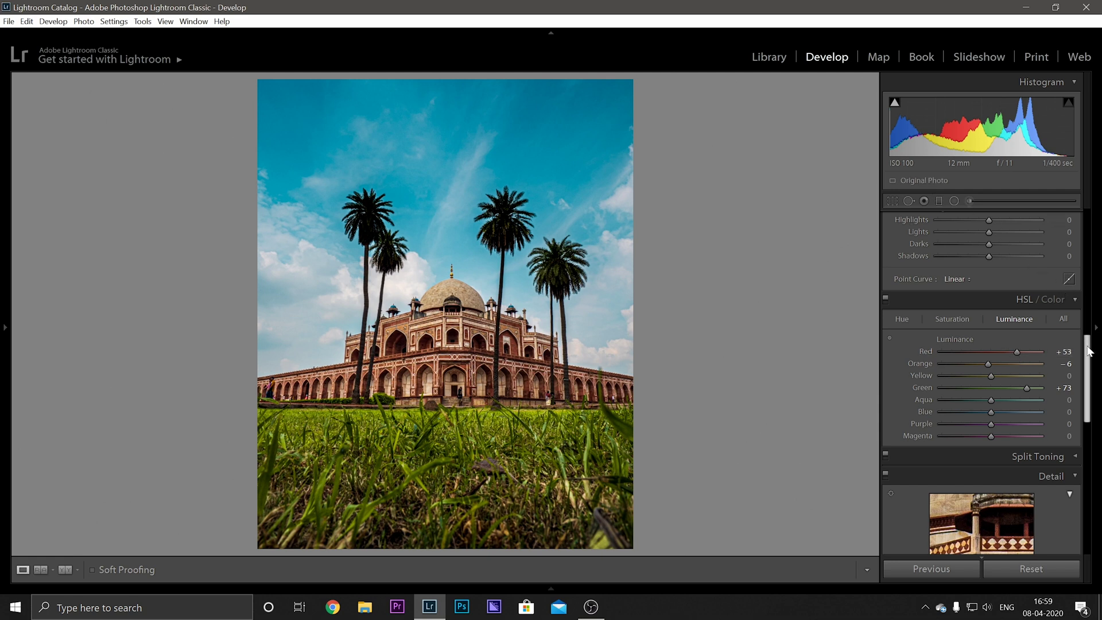
drag(1088, 350, 1089, 421)
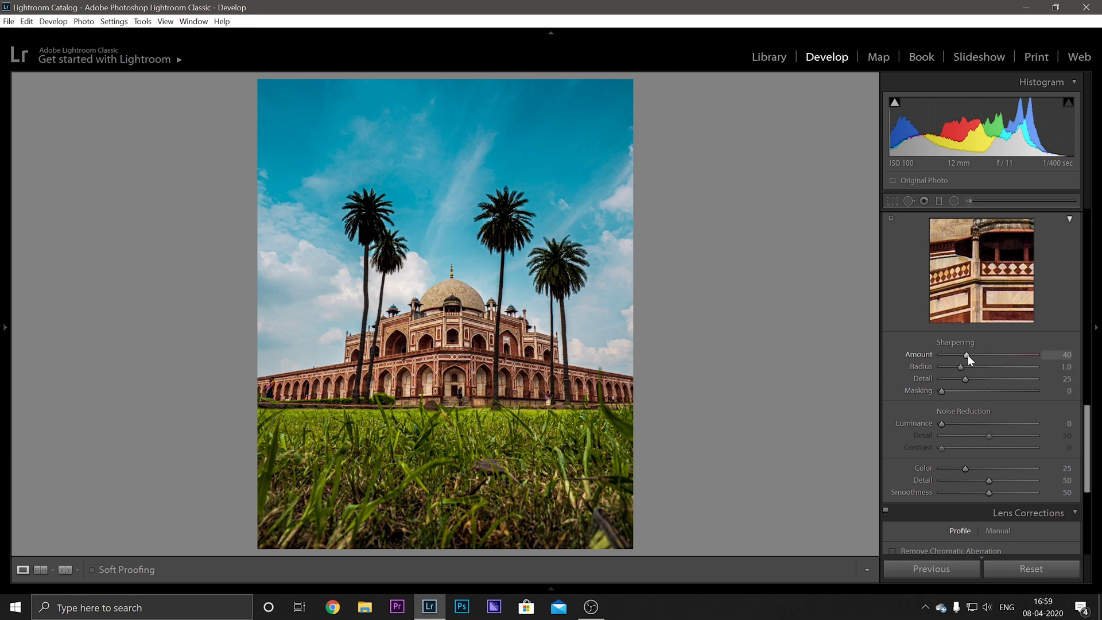
- Sharpen with Amount 84 and Masking 93, and set Luminance noise reduction to 25
drag(968, 354, 995, 360)
drag(940, 390, 1027, 392)
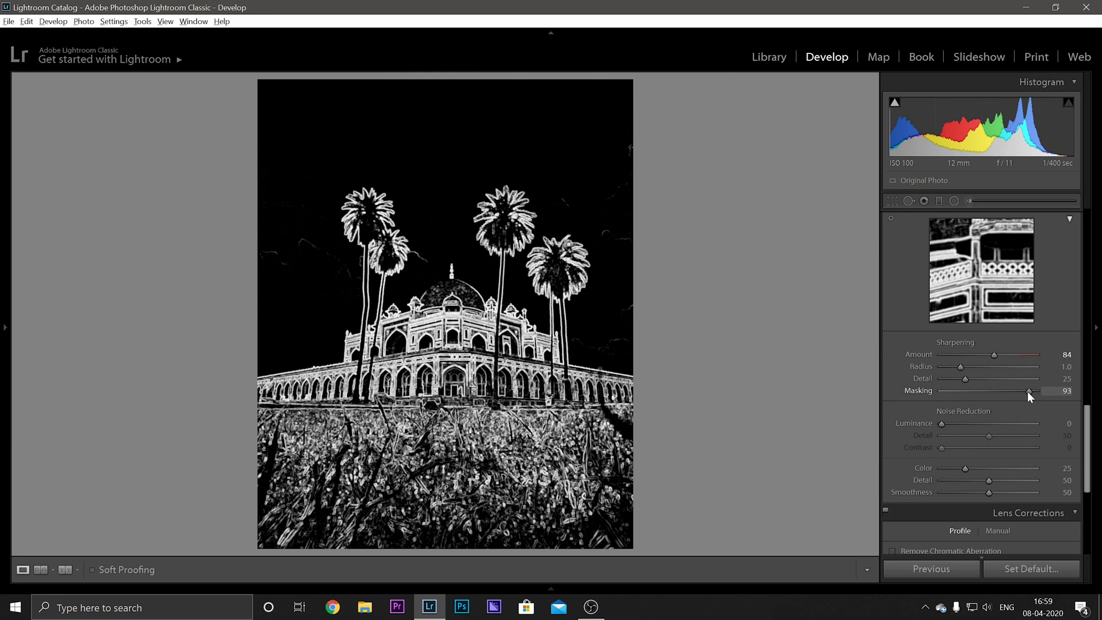
drag(1027, 391, 1027, 391)
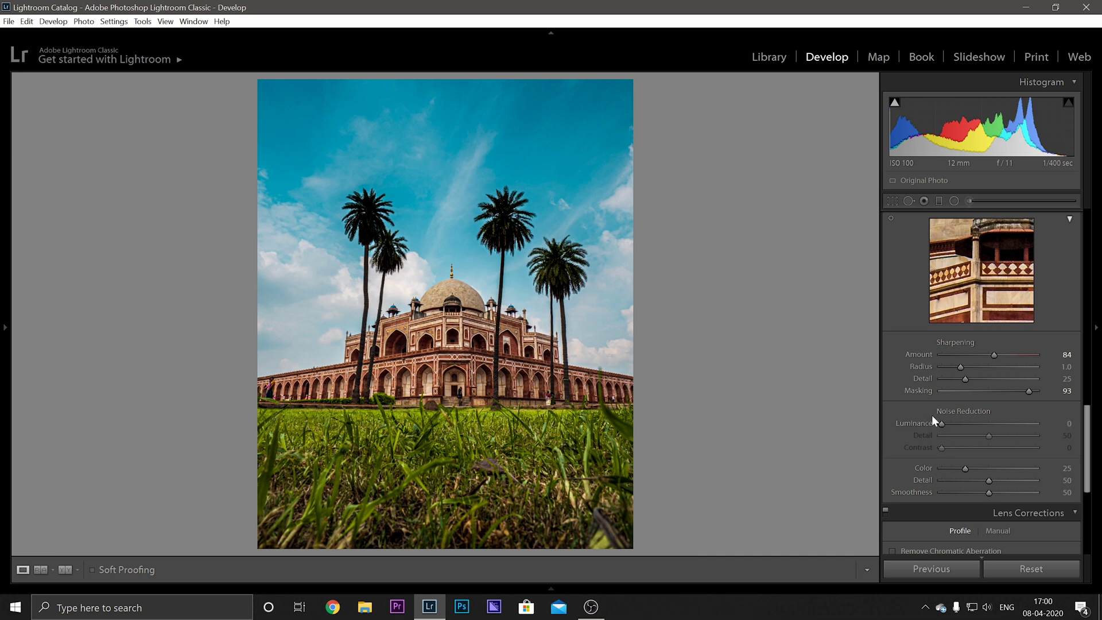
click(1056, 423)
text(25)
key(Return)
- Enable Remove Chromatic Aberration and lens Profile Corrections
scroll(1088, 421, down, 1)
scroll(1088, 421, down, 5)
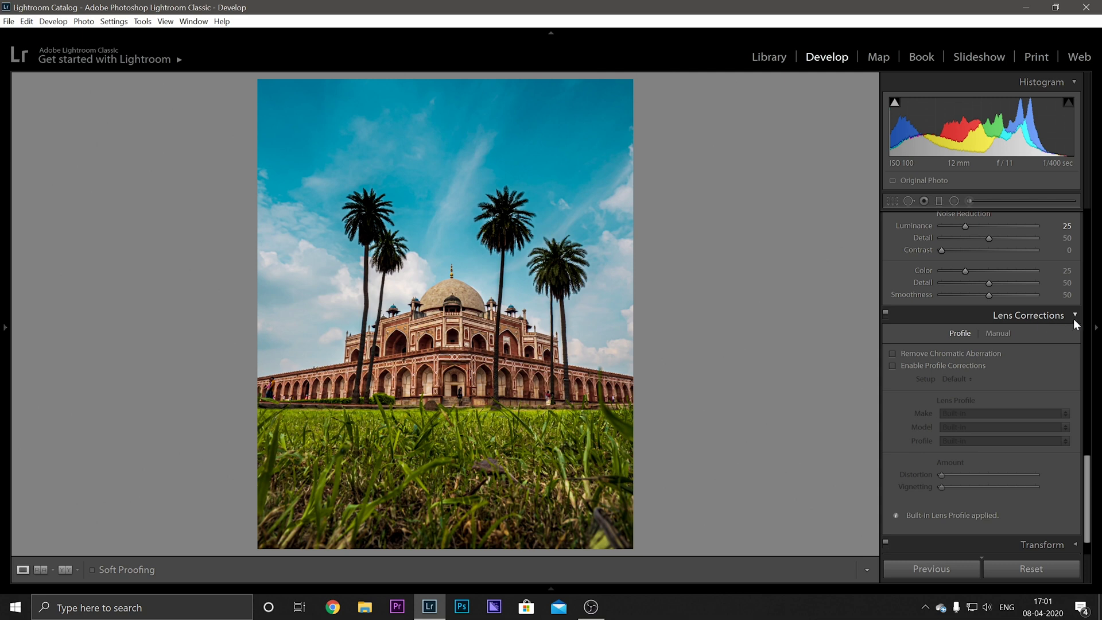
click(892, 353)
click(893, 365)
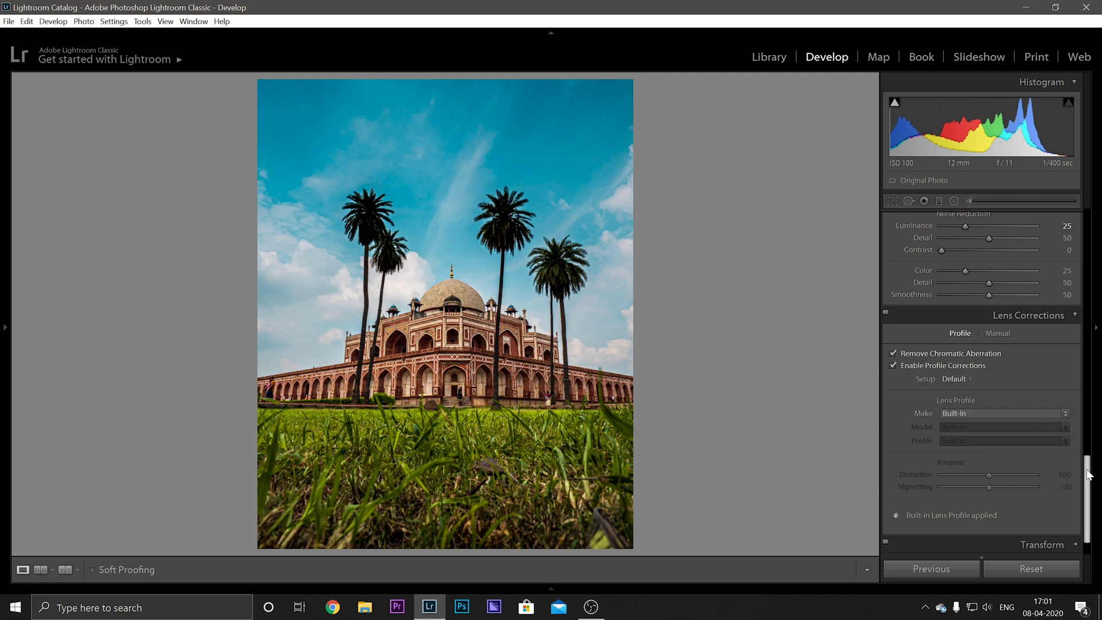
drag(1088, 474, 1088, 227)
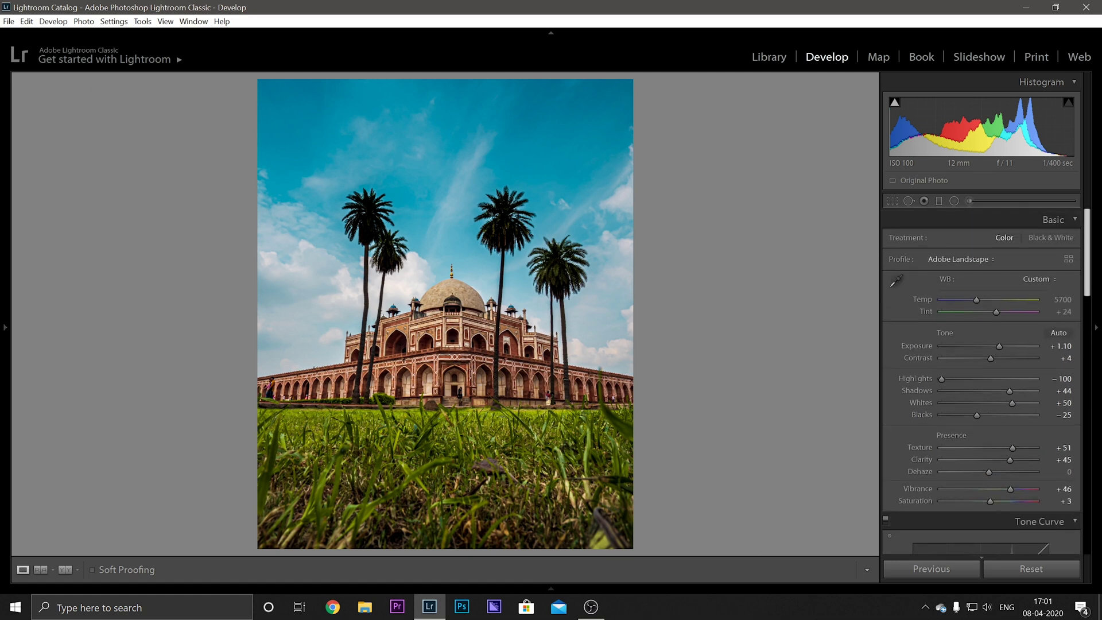
- Delete the sky graduated filter
click(928, 216)
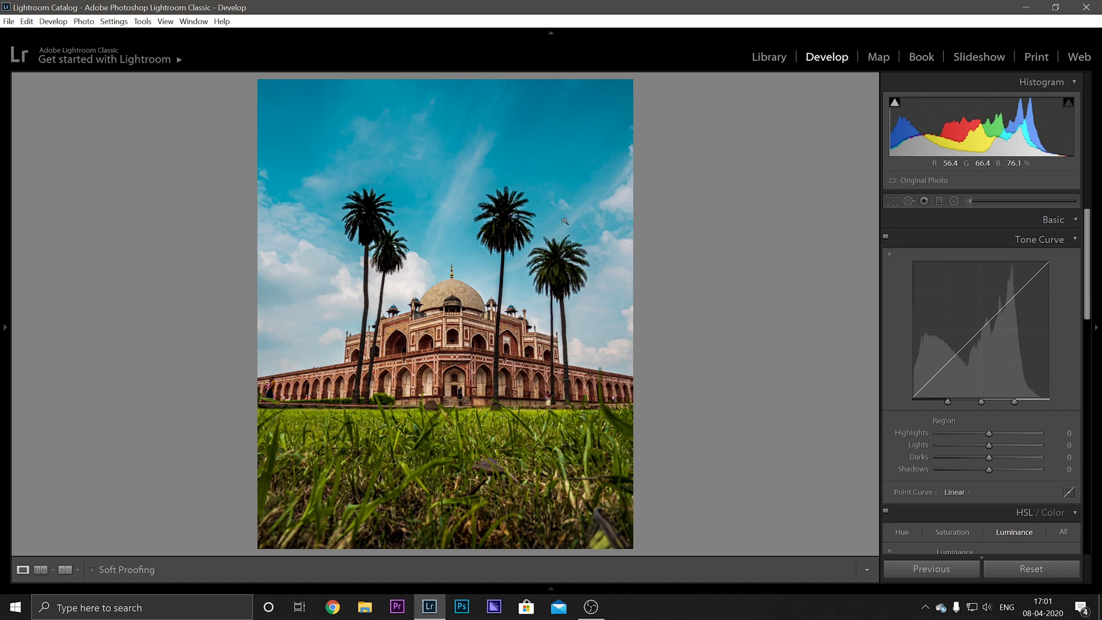
click(941, 196)
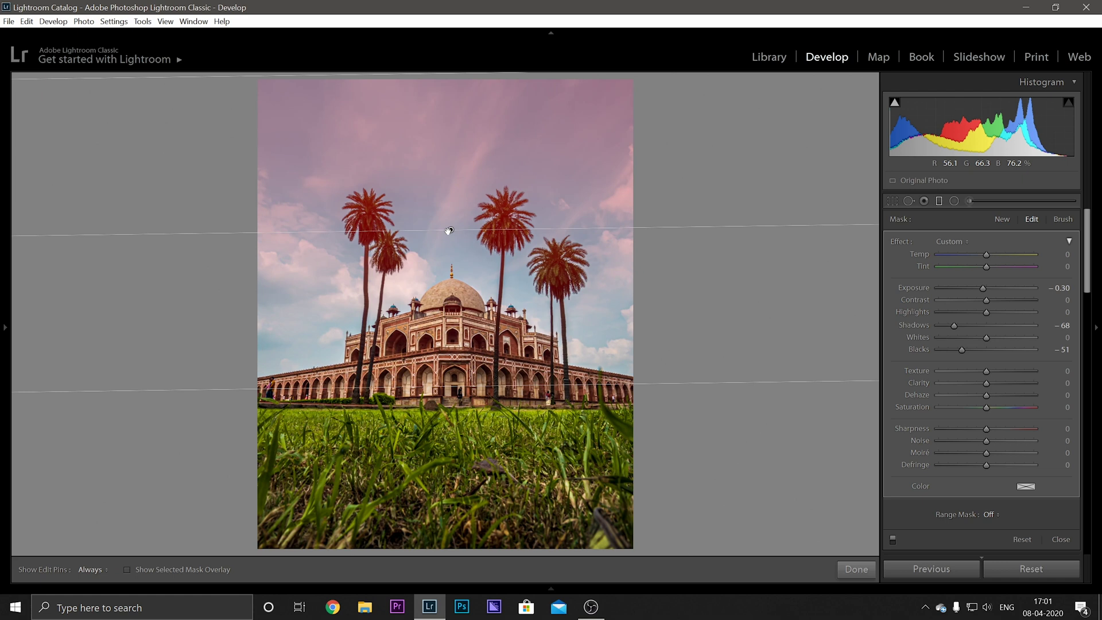
key(Delete)
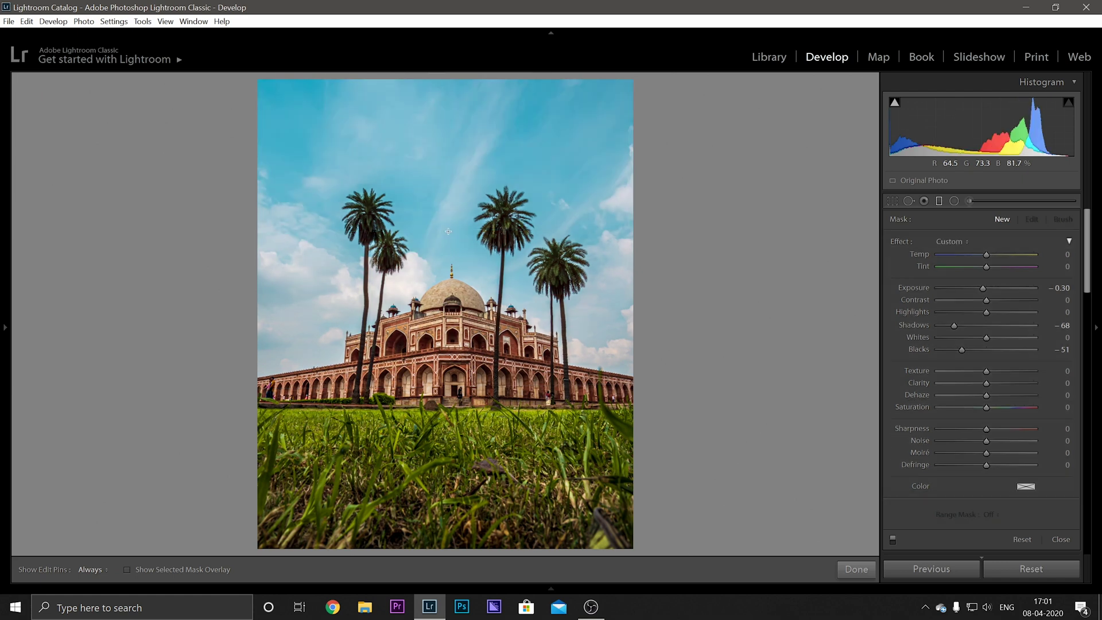
- Paint a Dehaze 25 adjustment brush across the sky, checking the red mask overlay
click(969, 201)
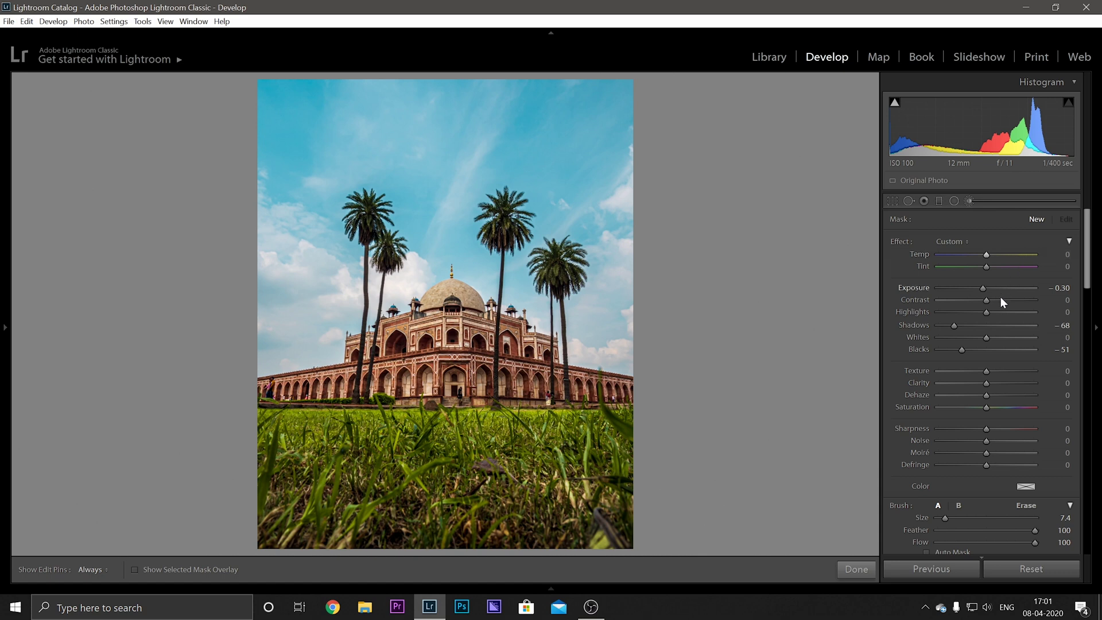
click(950, 241)
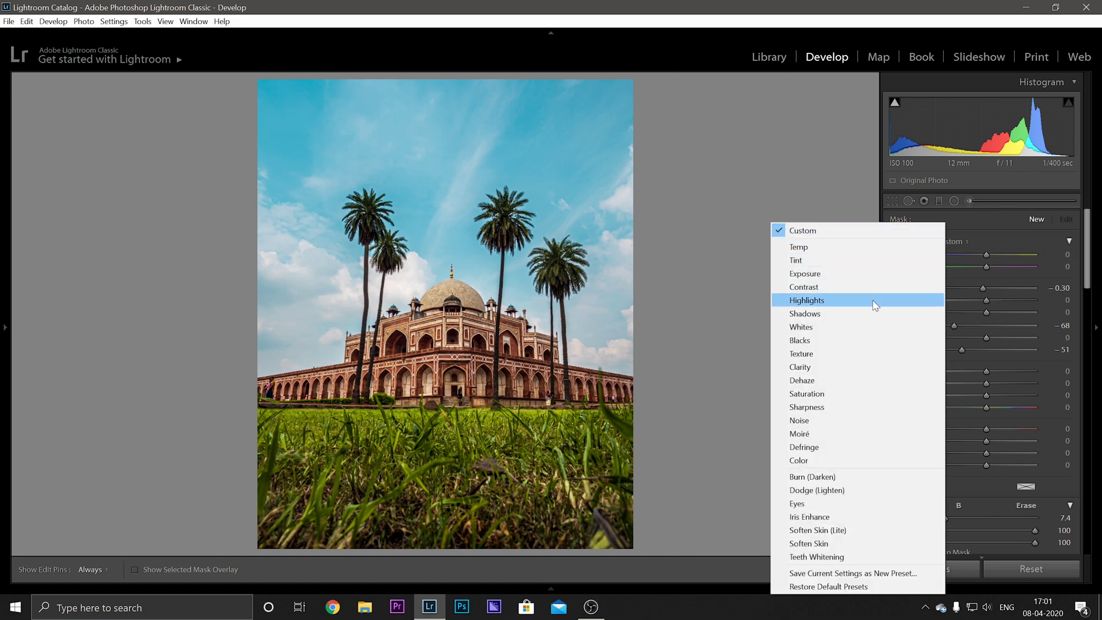
click(849, 380)
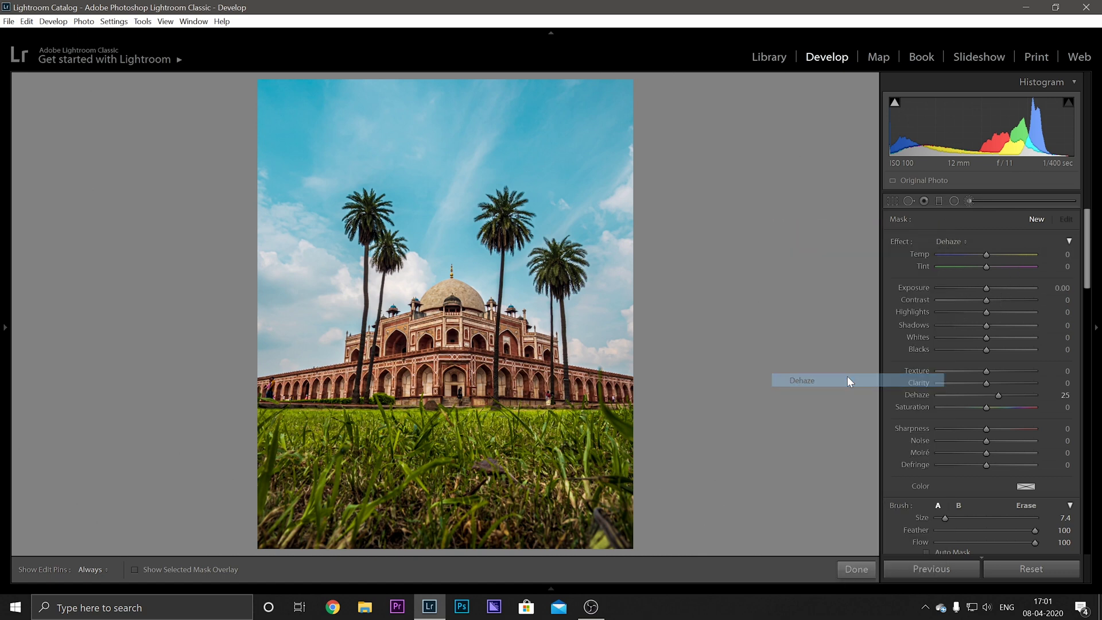
key(h)
mouse_move(534, 110)
mouse_down()
mouse_move(494, 109)
mouse_move(455, 80)
mouse_move(301, 108)
mouse_move(322, 112)
mouse_move(272, 133)
mouse_move(181, 147)
mouse_up()
mouse_move(263, 199)
mouse_down()
mouse_move(217, 149)
mouse_move(322, 93)
mouse_move(280, 214)
mouse_move(298, 354)
mouse_move(344, 146)
mouse_move(413, 153)
mouse_move(482, 293)
mouse_move(516, 307)
mouse_move(625, 276)
mouse_move(537, 211)
mouse_move(485, 148)
mouse_move(533, 218)
mouse_up()
click(135, 570)
mouse_move(287, 265)
mouse_down()
mouse_move(333, 304)
mouse_move(625, 295)
mouse_up()
- Erase the Dehaze adjustment from the left and right palm trees with a larger brush
key(h)
key(alt)
key(h)
mouse_move(381, 238)
mouse_down()
mouse_move(401, 265)
mouse_move(388, 270)
mouse_move(508, 228)
mouse_move(503, 204)
mouse_move(563, 263)
mouse_up()
key(bracketright)
key(h)
click(202, 571)
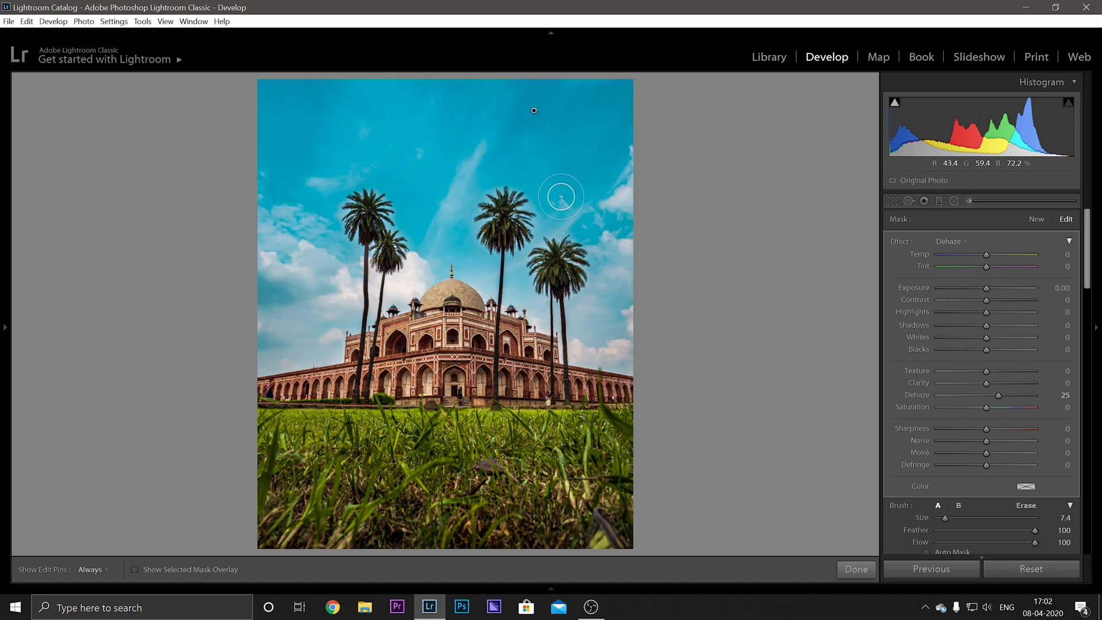
key(h)
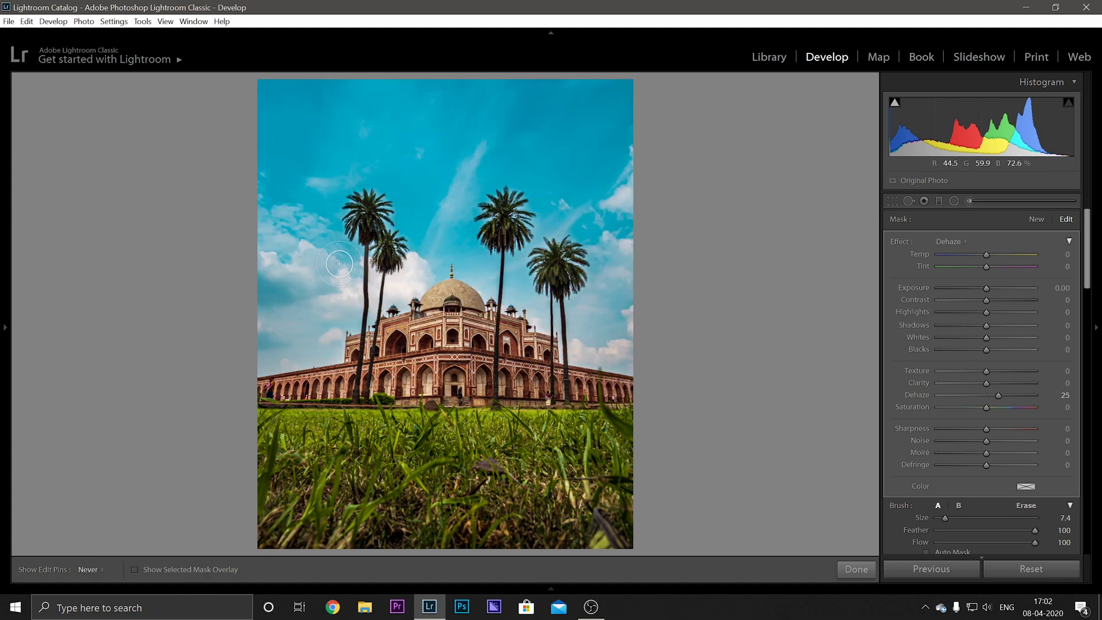
key(h)
- Finish the sky brush, compare the tomb photo before and after, then go to the Library
click(856, 568)
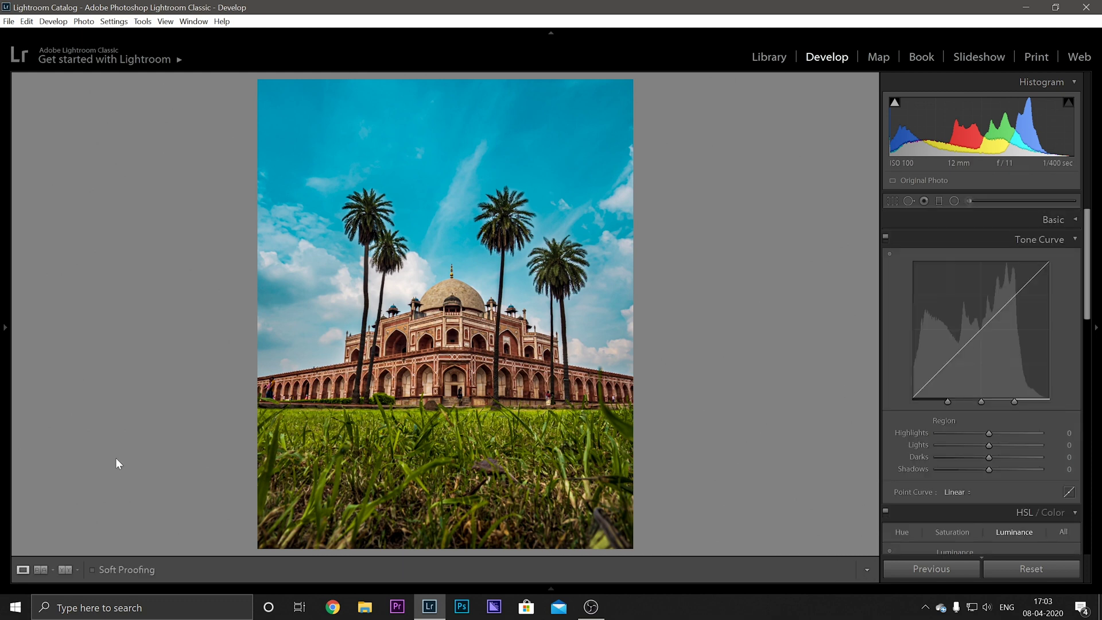
click(63, 570)
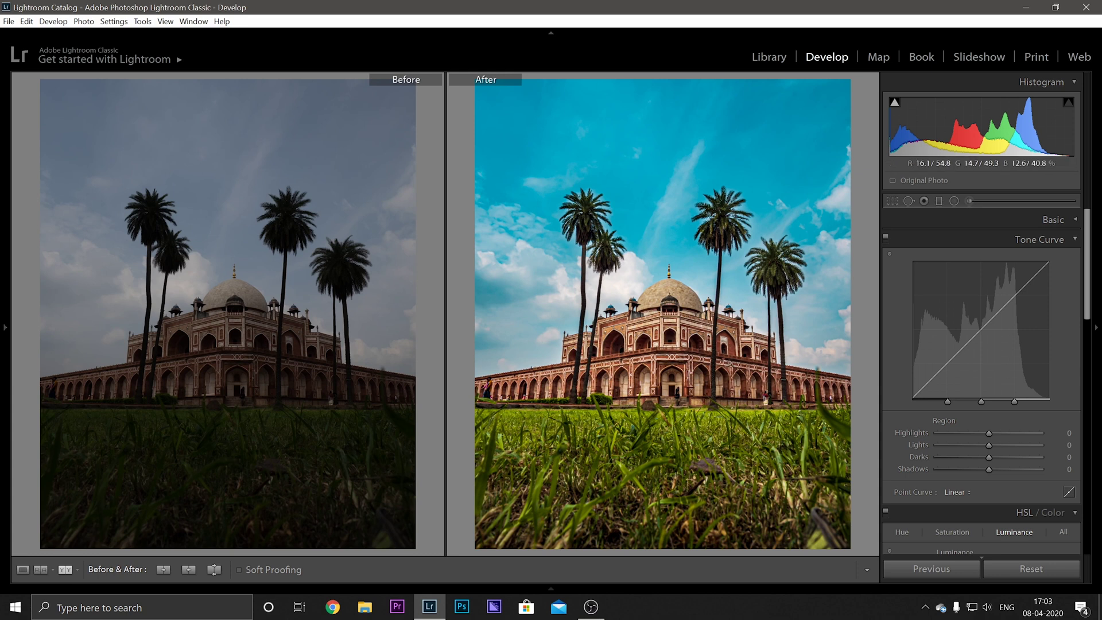
click(22, 569)
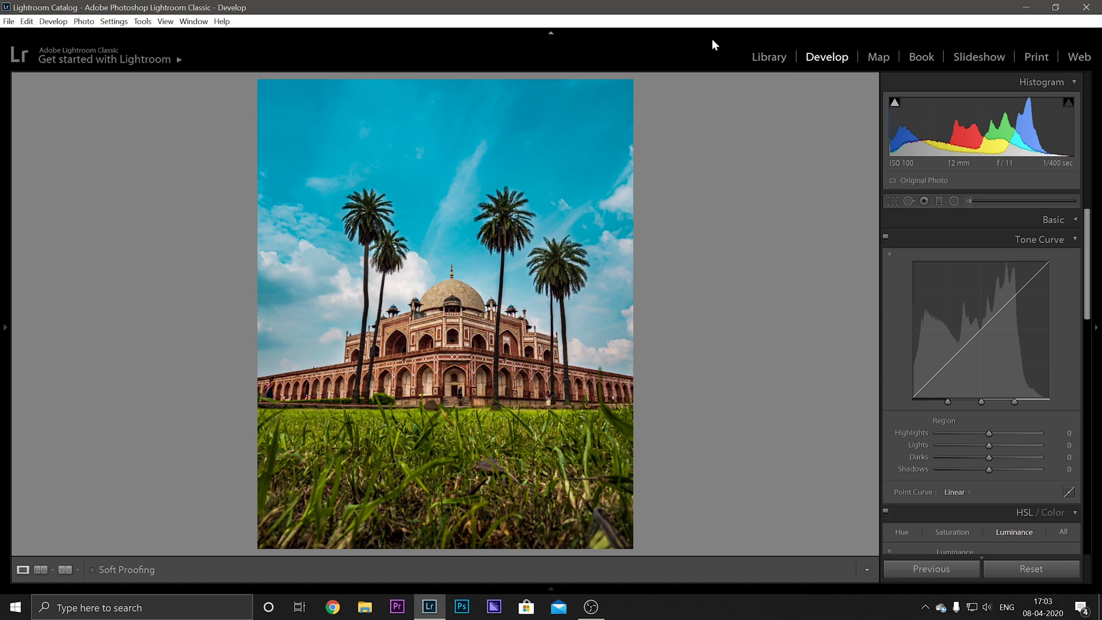
click(770, 57)
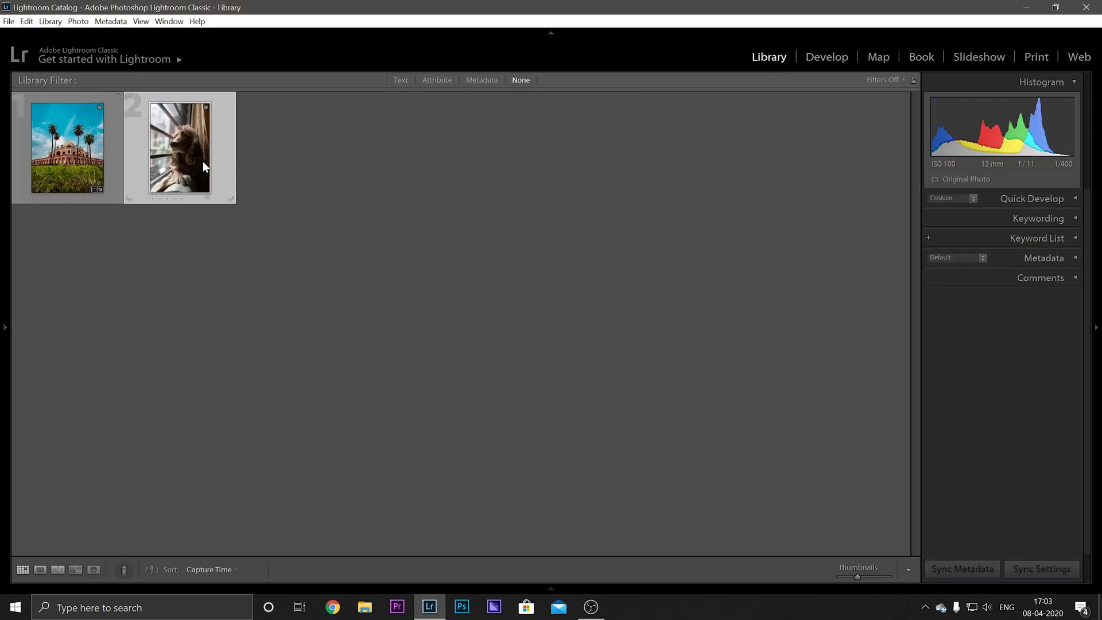
- Open the dog photo in Develop, crop it to 4 x 5 and straighten it
double_click(204, 165)
click(824, 60)
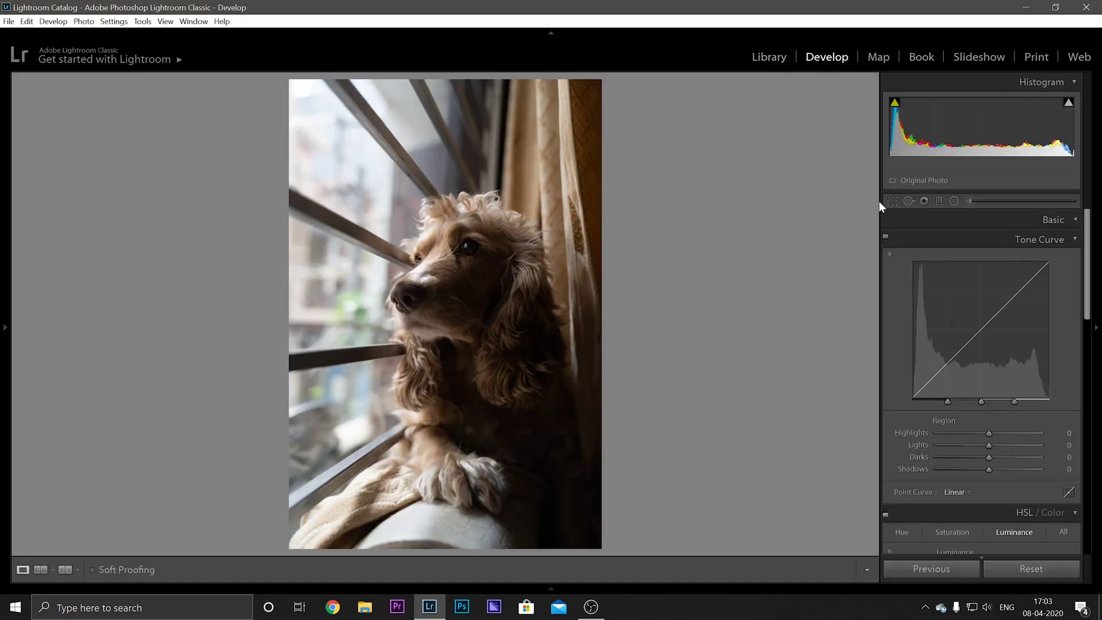
click(893, 201)
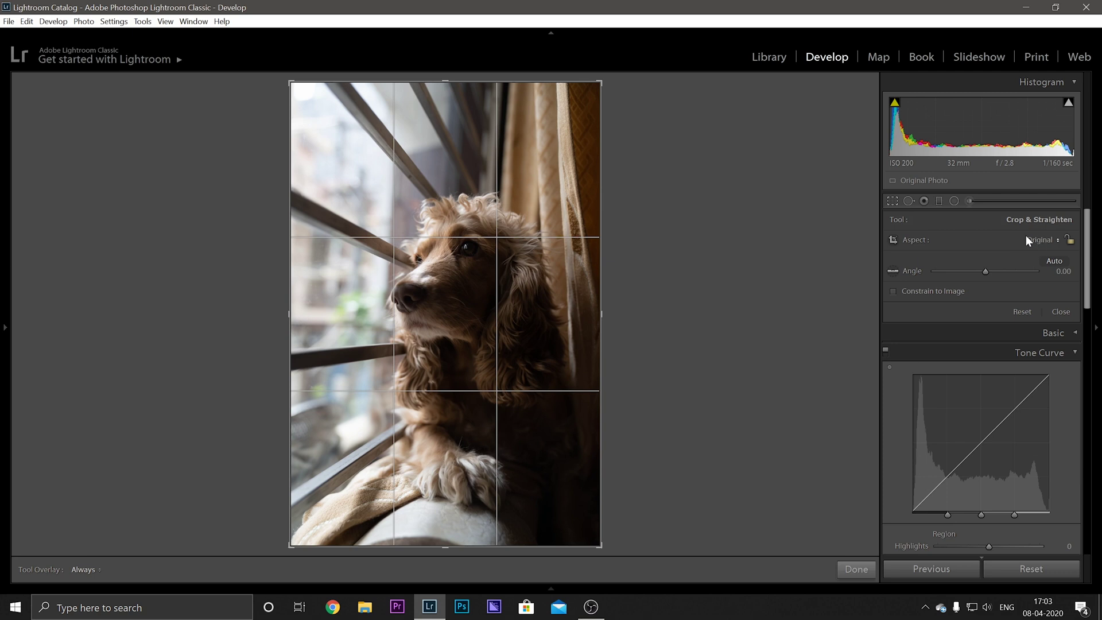
click(1027, 238)
click(947, 309)
drag(440, 401, 440, 392)
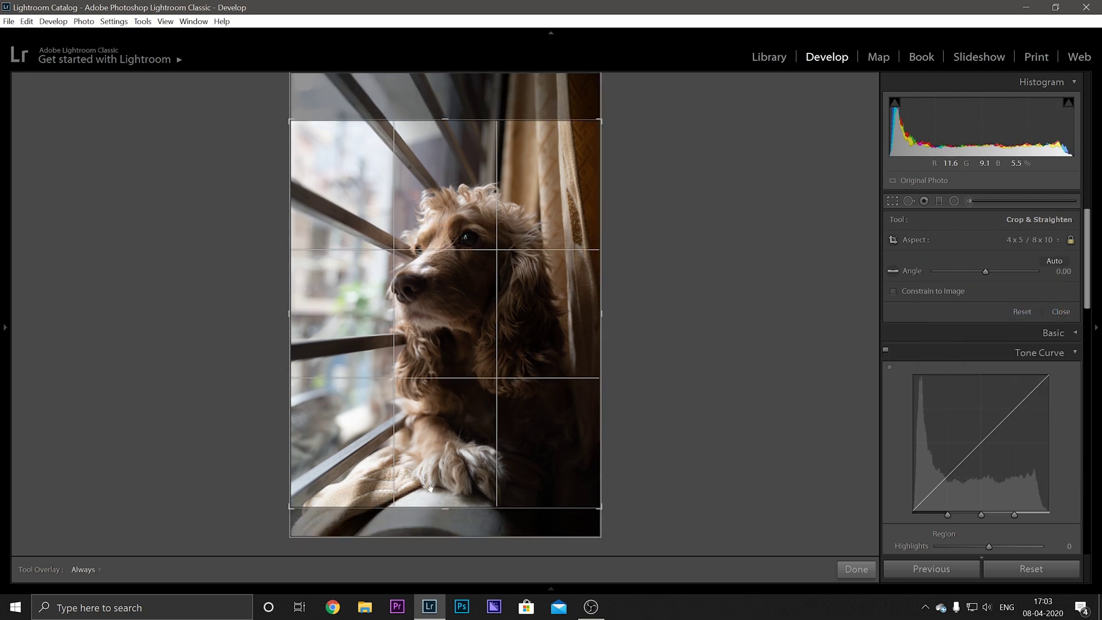
drag(434, 520, 427, 521)
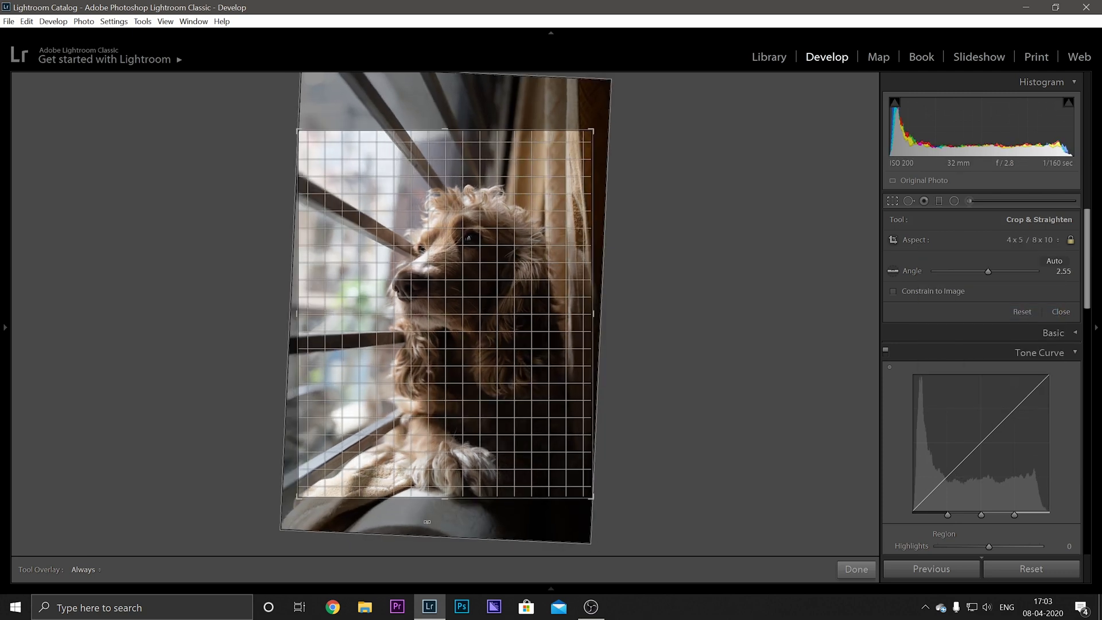
click(856, 569)
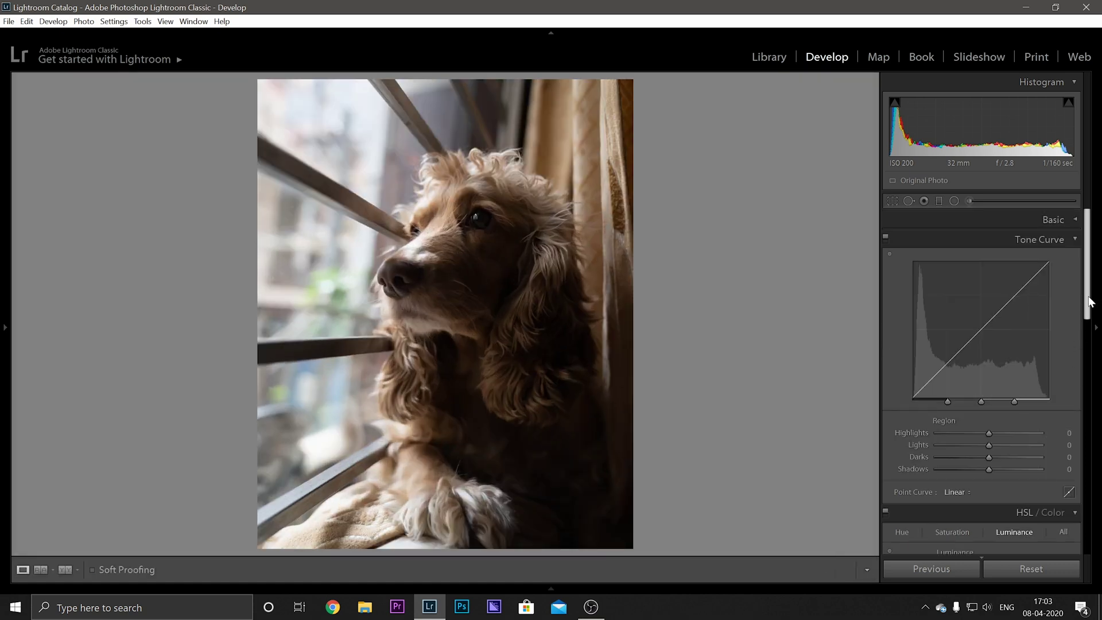
- Apply Auto tone, Daylight white balance and the Adobe Landscape profile
click(1070, 220)
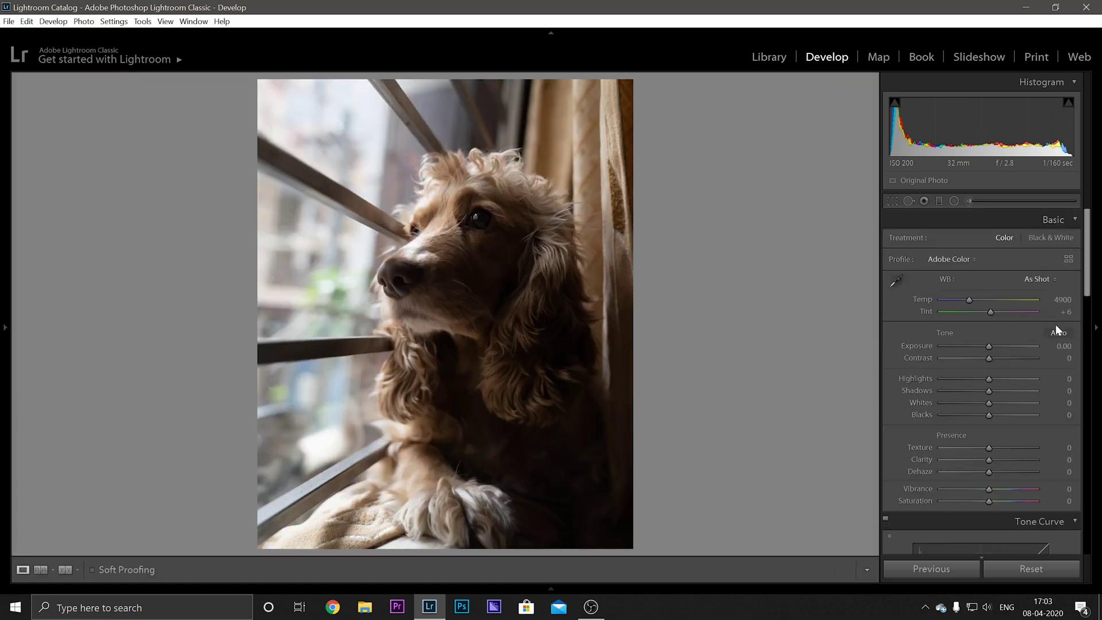
click(1058, 333)
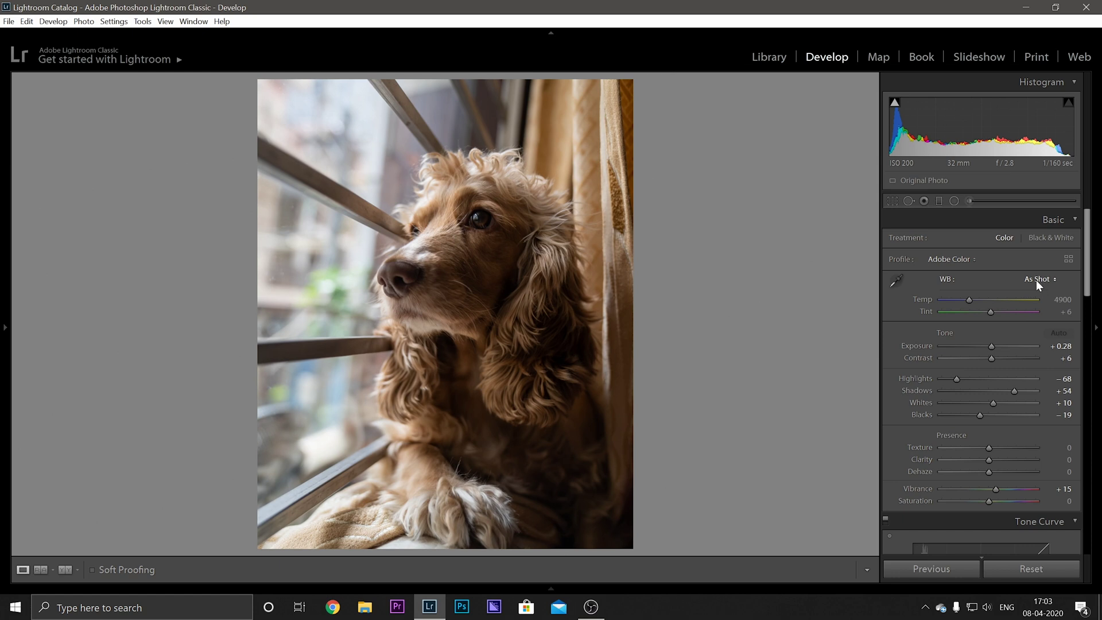
click(1037, 280)
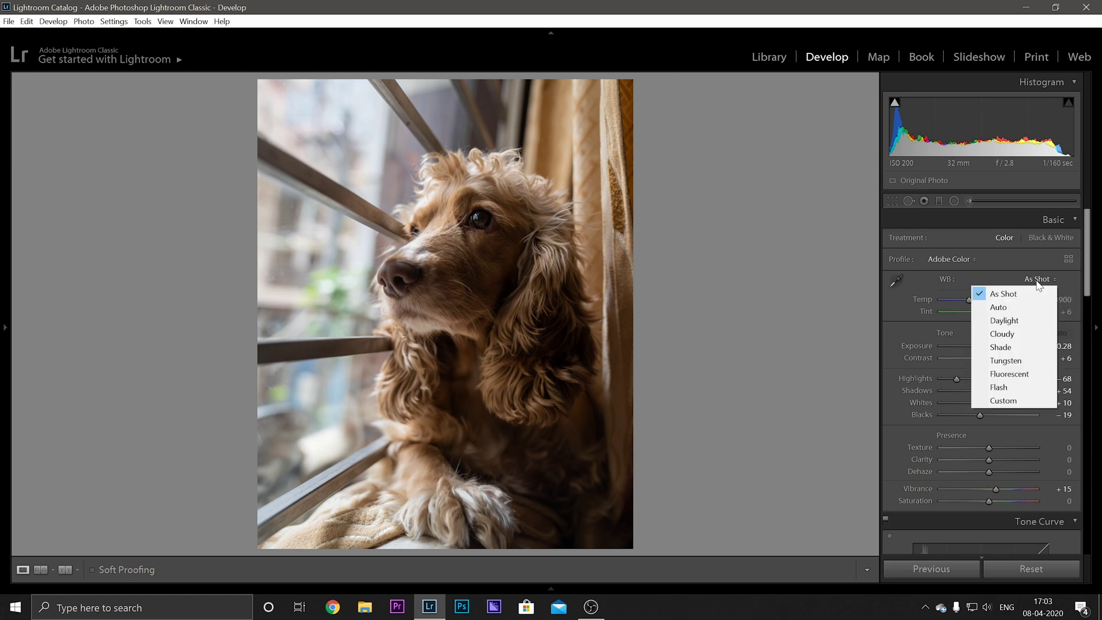
click(1007, 322)
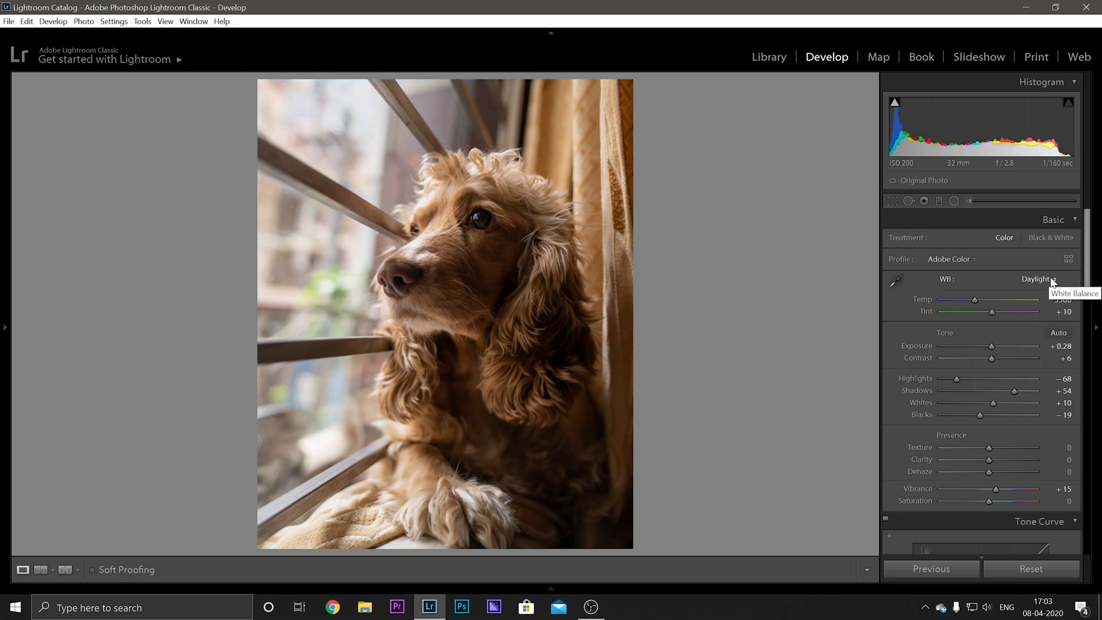
click(1054, 299)
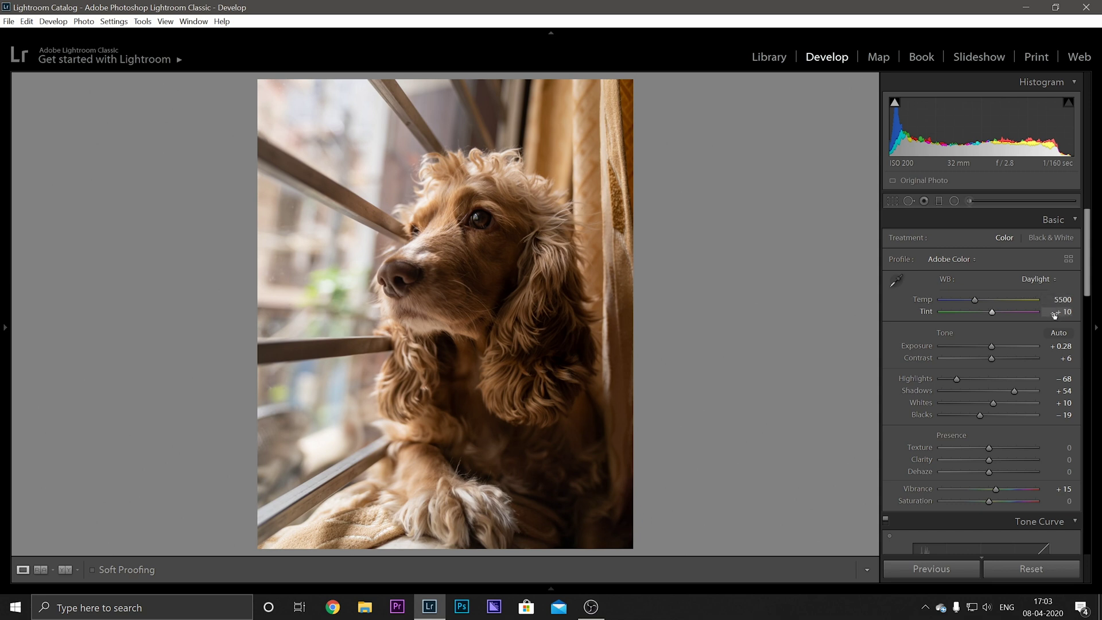
click(957, 259)
click(981, 283)
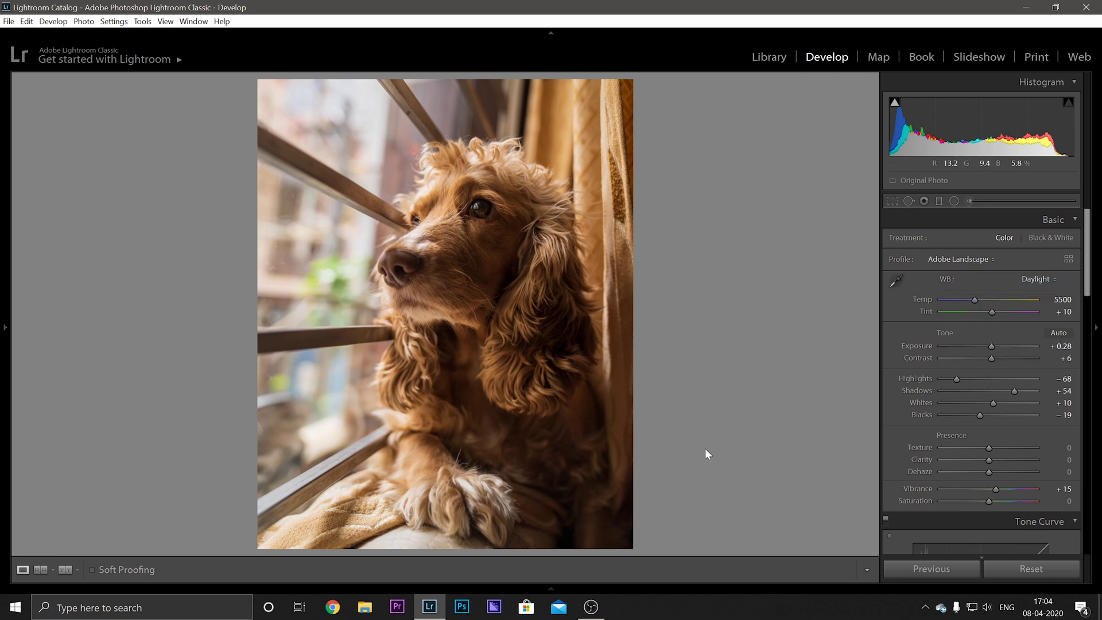
scroll(1080, 307, down, 3)
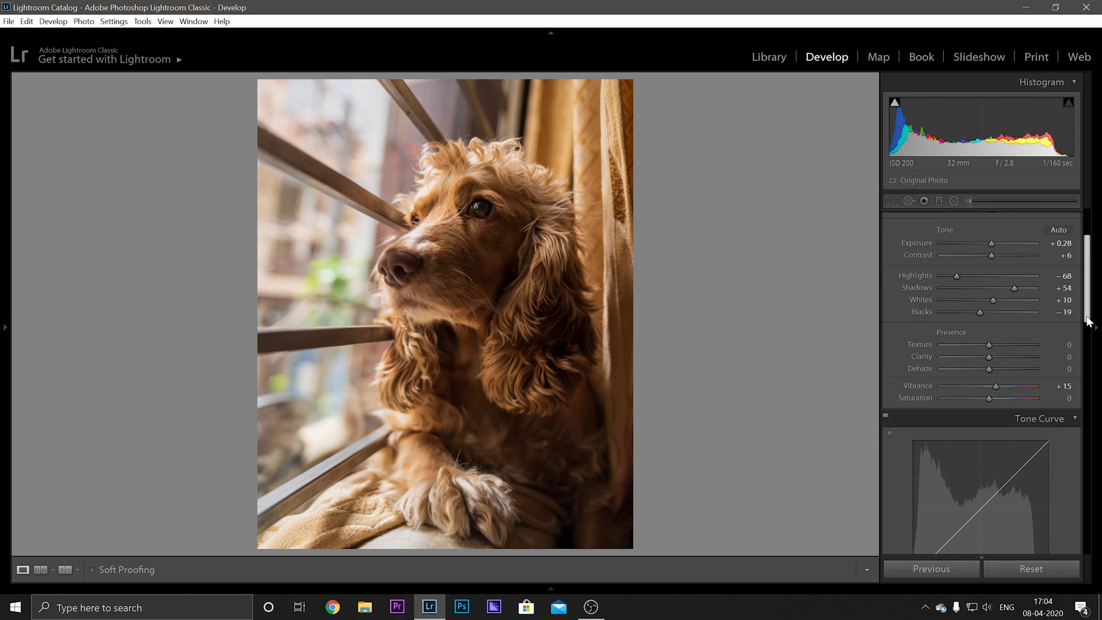
- Set sharpening Amount to 95 and Masking to 71
scroll(1089, 319, down, 1)
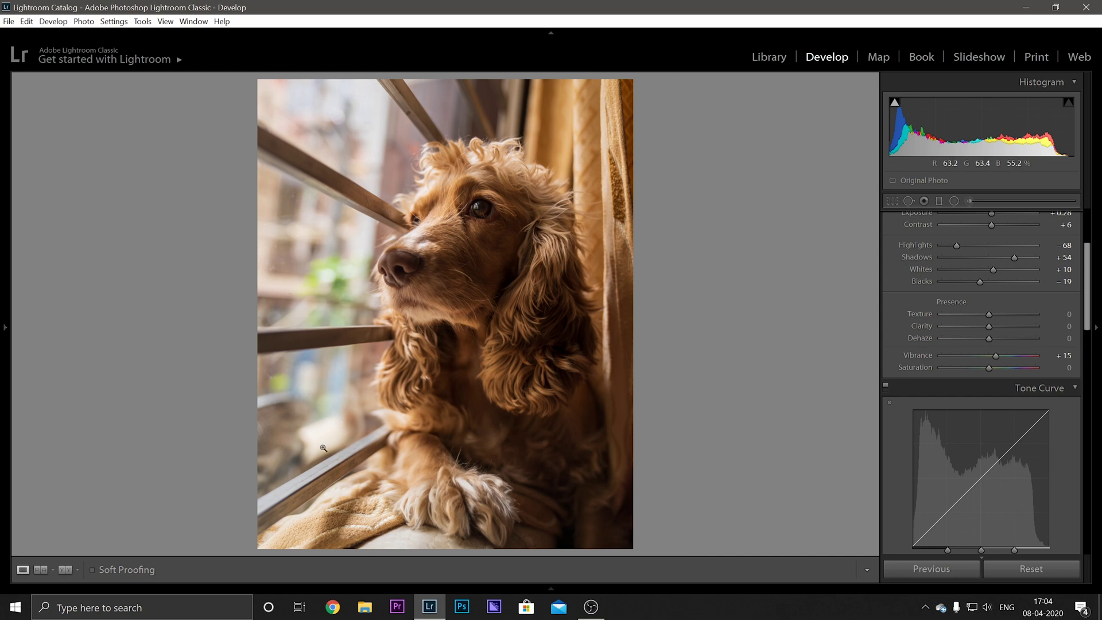
drag(1089, 292, 1088, 403)
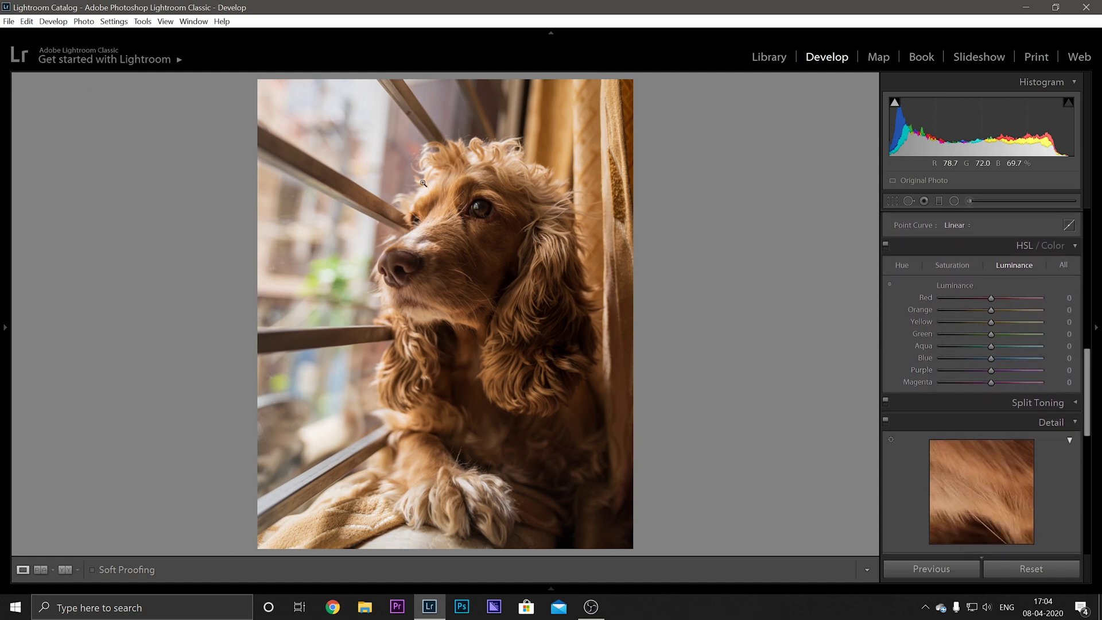
drag(1088, 370, 1088, 426)
click(1001, 336)
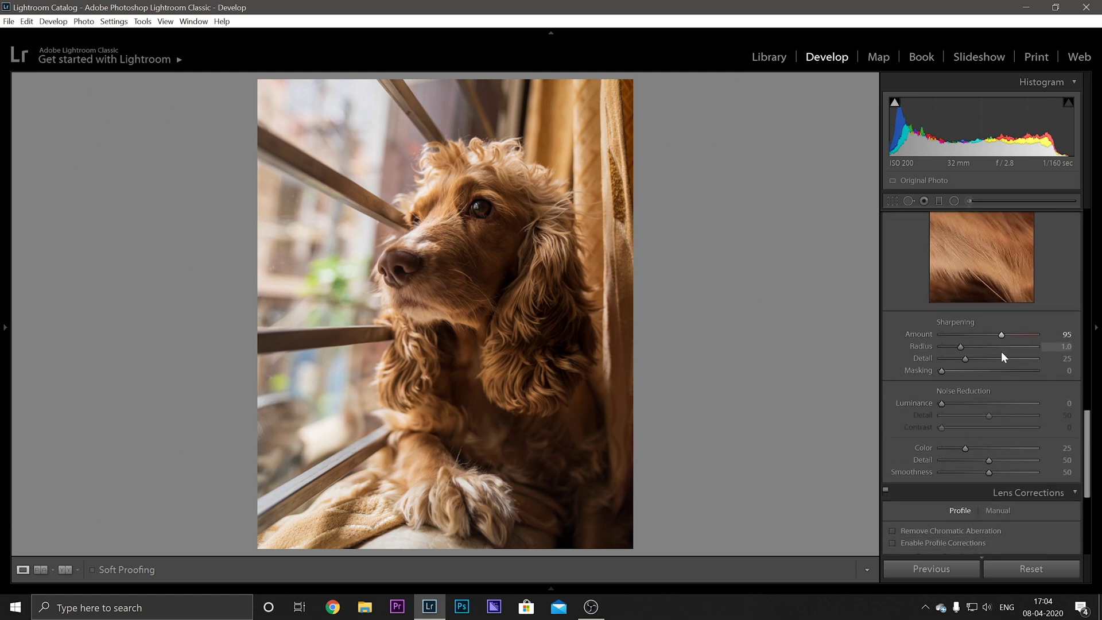
alt+click(1006, 370)
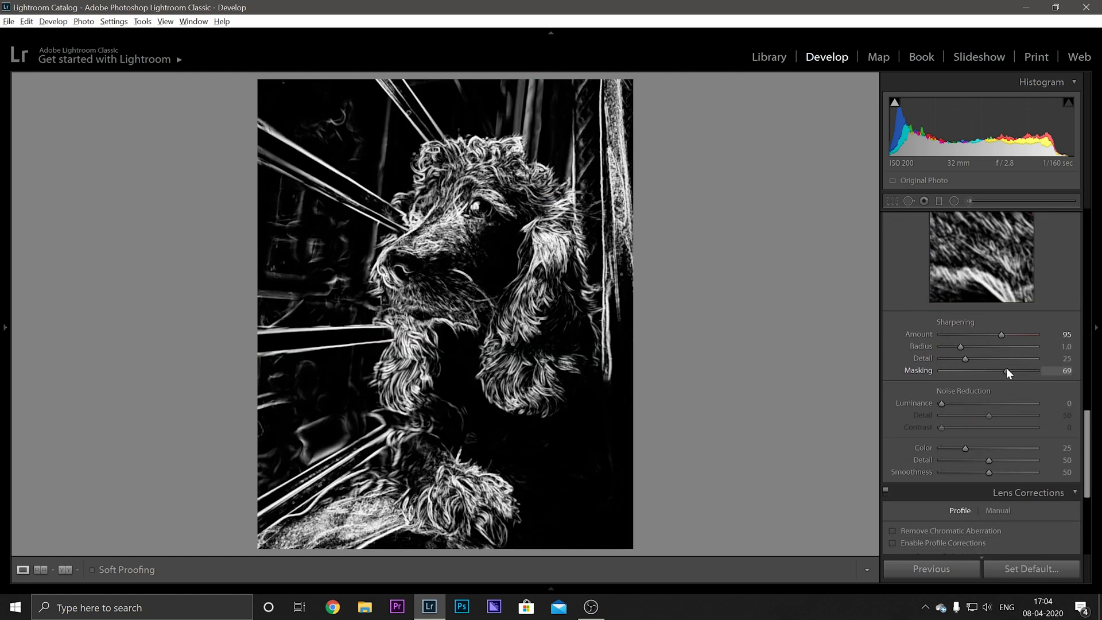
drag(1006, 370, 1008, 370)
- Add Luminance noise reduction of 25 and enable chromatic aberration removal and profile corrections
drag(955, 403, 965, 408)
click(937, 530)
click(936, 543)
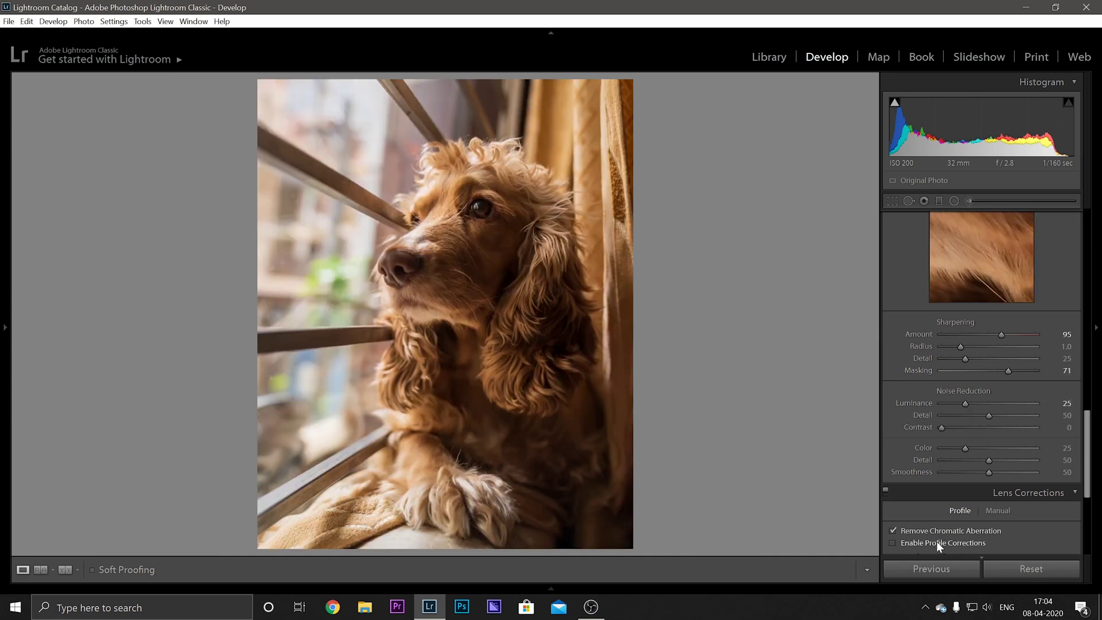
drag(1086, 413, 1073, 208)
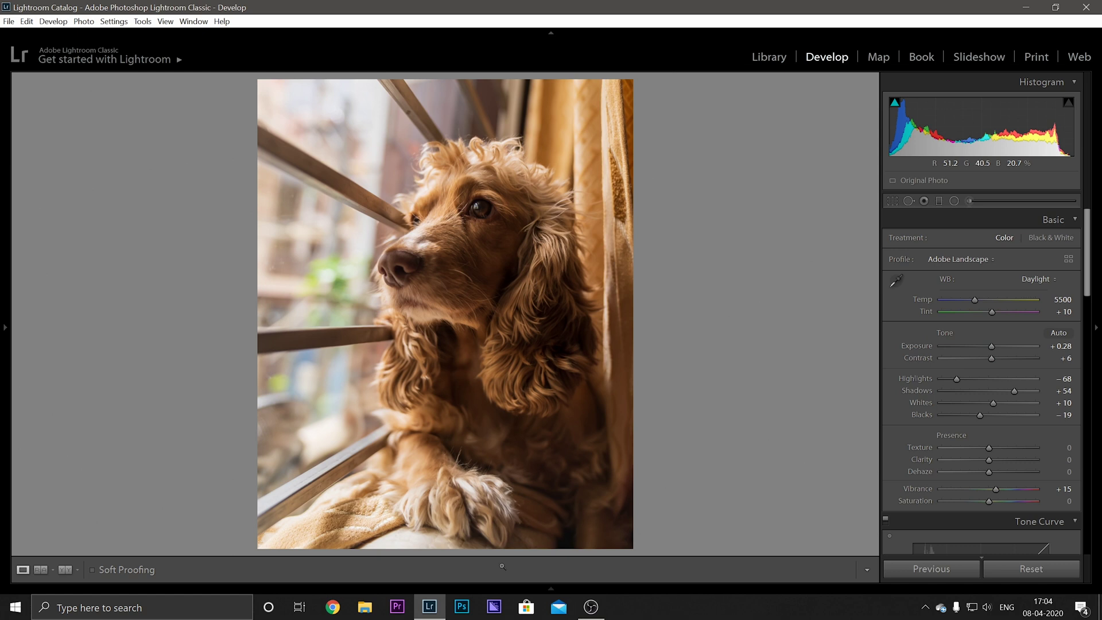
- Set up a Burn (Darken) radial filter with Shadows −59 and Blacks −48
click(954, 201)
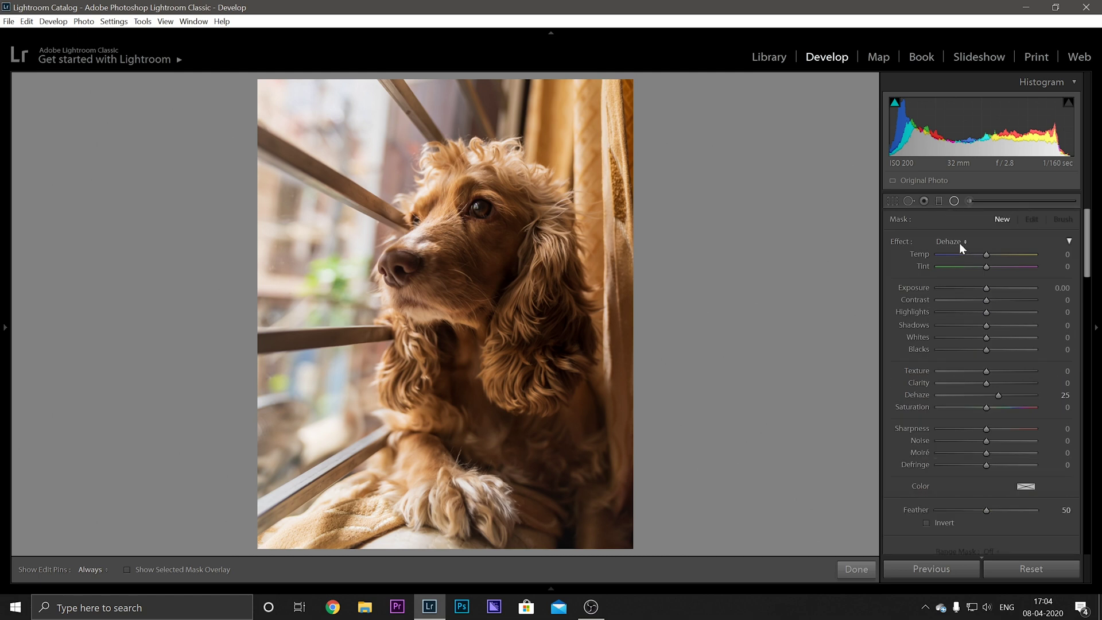
click(958, 242)
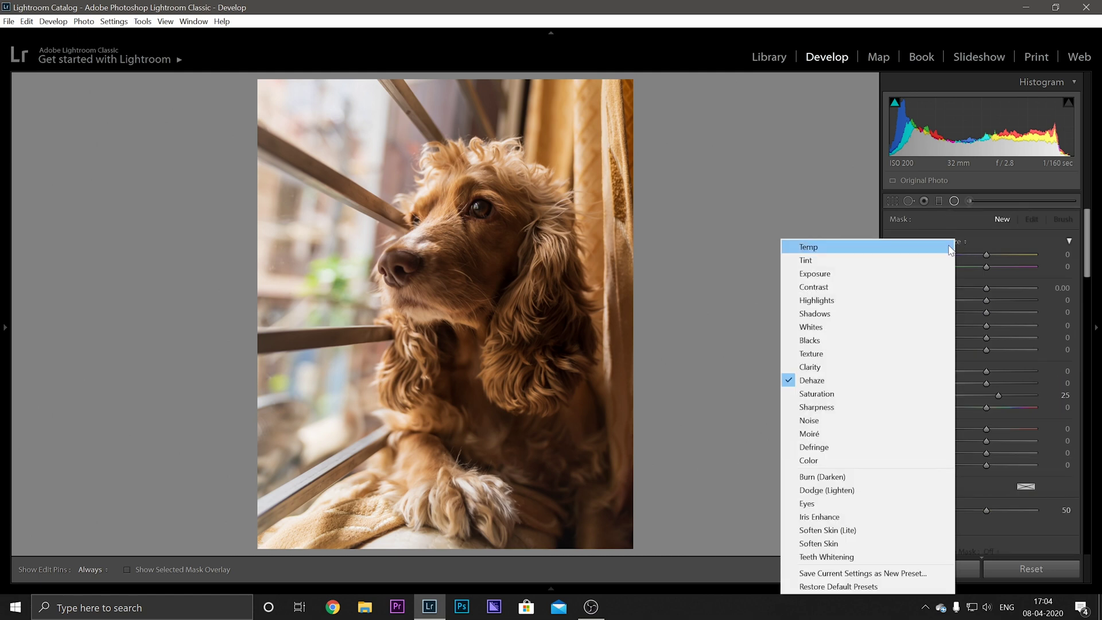
click(848, 479)
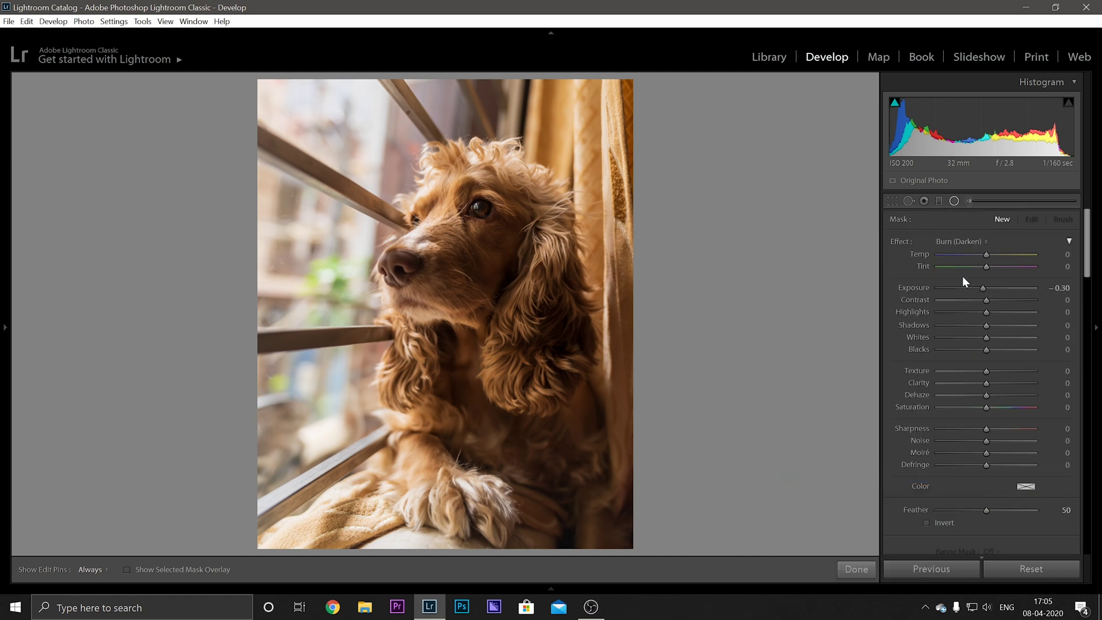
click(957, 326)
drag(966, 349, 964, 349)
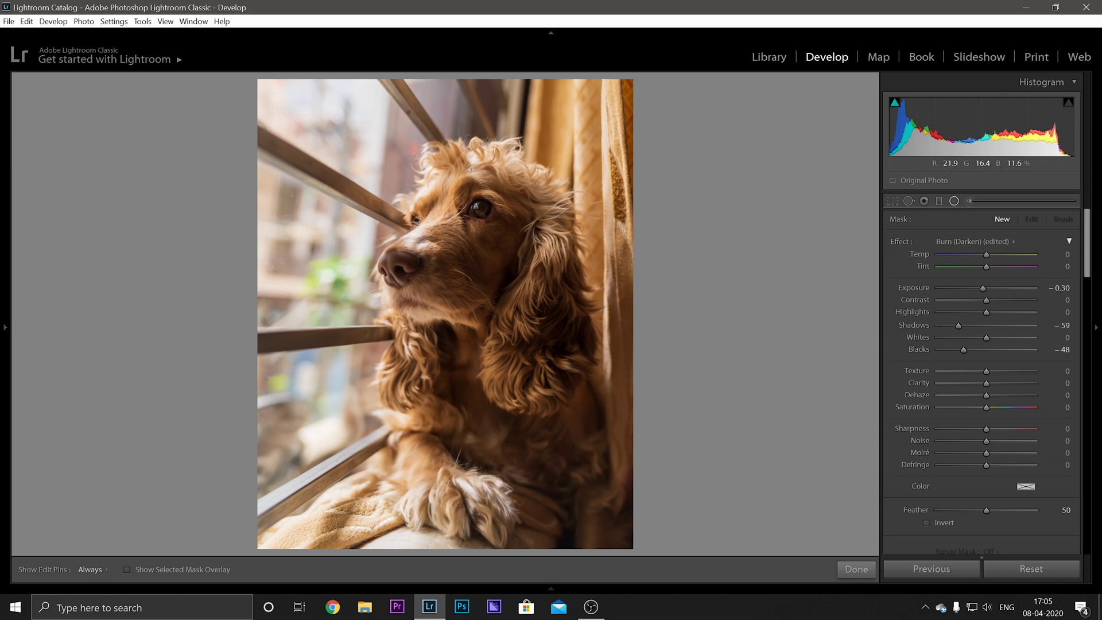
- Draw and shape the radial burn around the dog's head, then finish it
drag(455, 139, 652, 401)
drag(444, 167, 459, 406)
drag(469, 104, 470, 187)
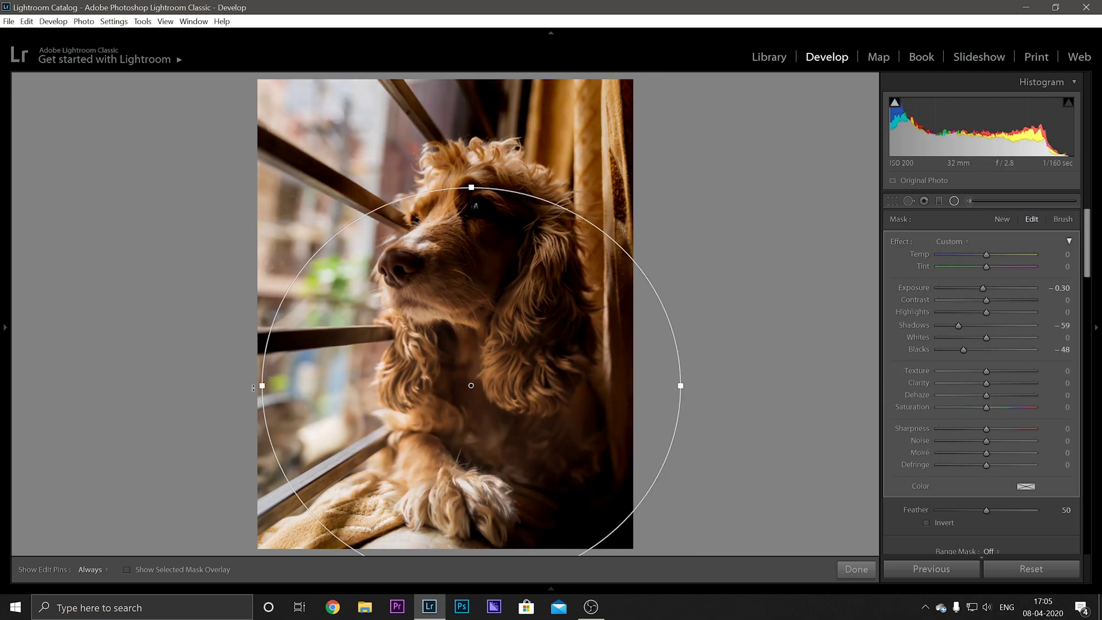
drag(681, 385, 605, 385)
drag(471, 385, 482, 281)
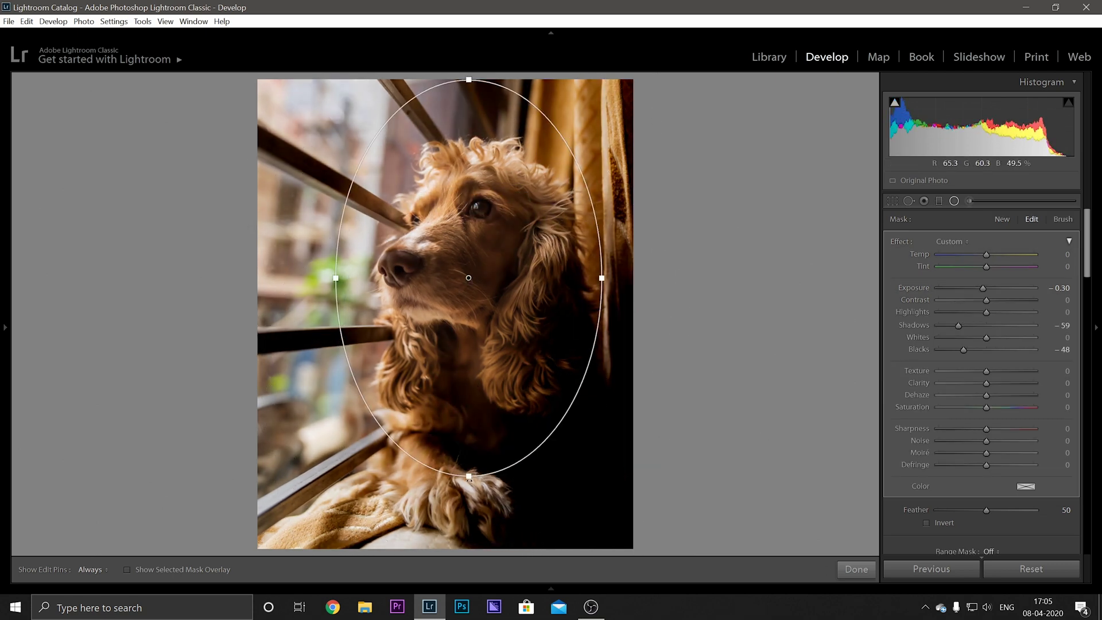
drag(479, 477, 469, 521)
drag(603, 279, 650, 280)
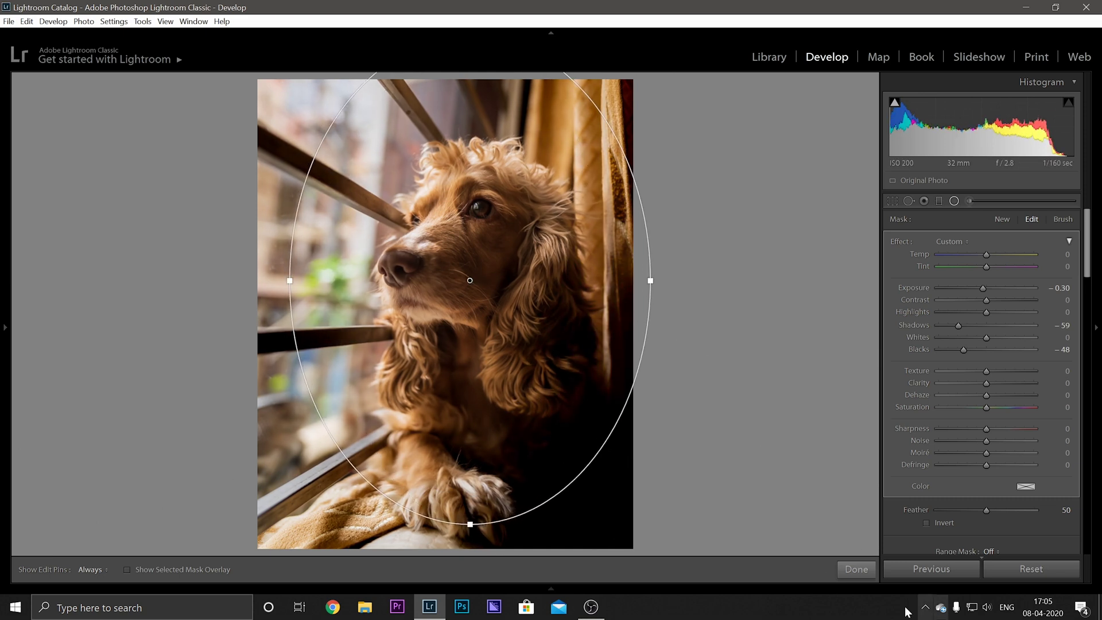
click(853, 570)
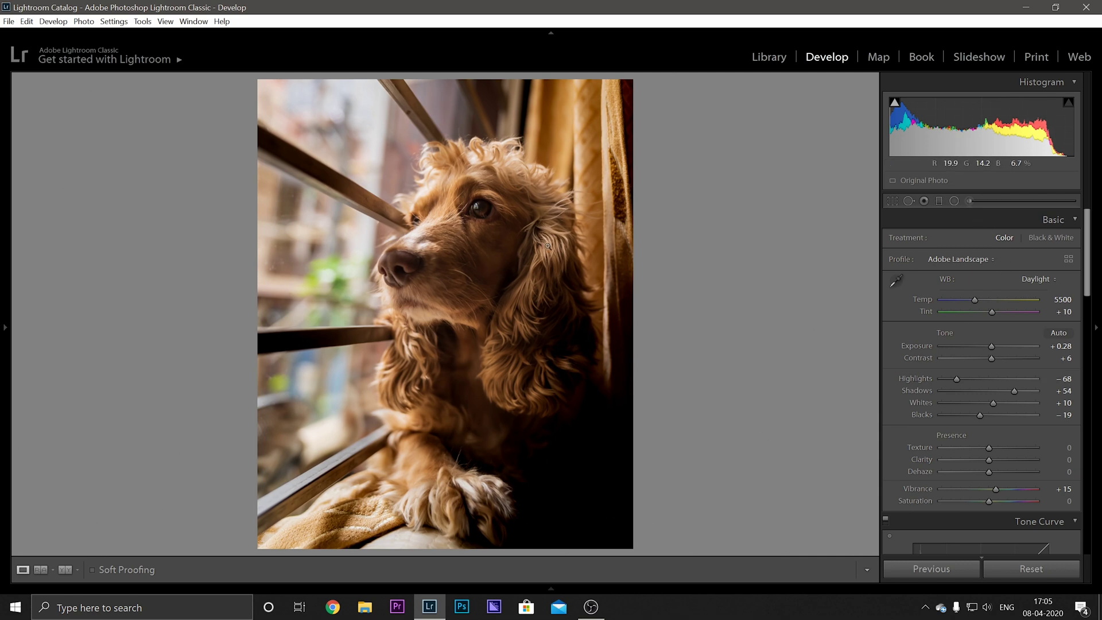
- Paint a Dodge (Lighten) brush at +0.25 exposure over the dog's cheek and head
click(971, 202)
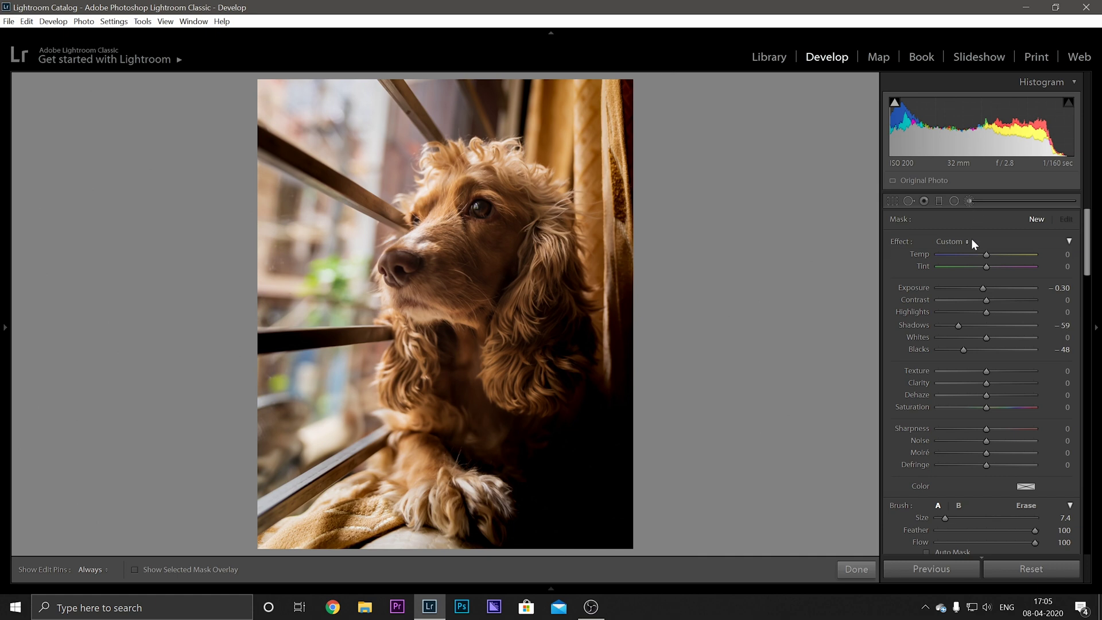
click(967, 241)
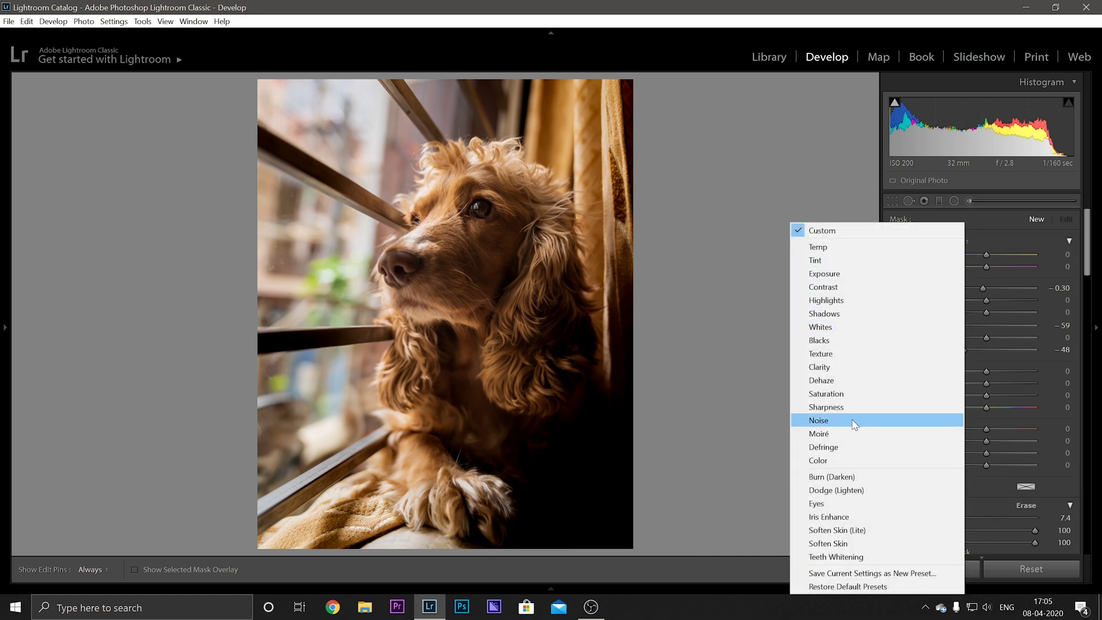
click(854, 491)
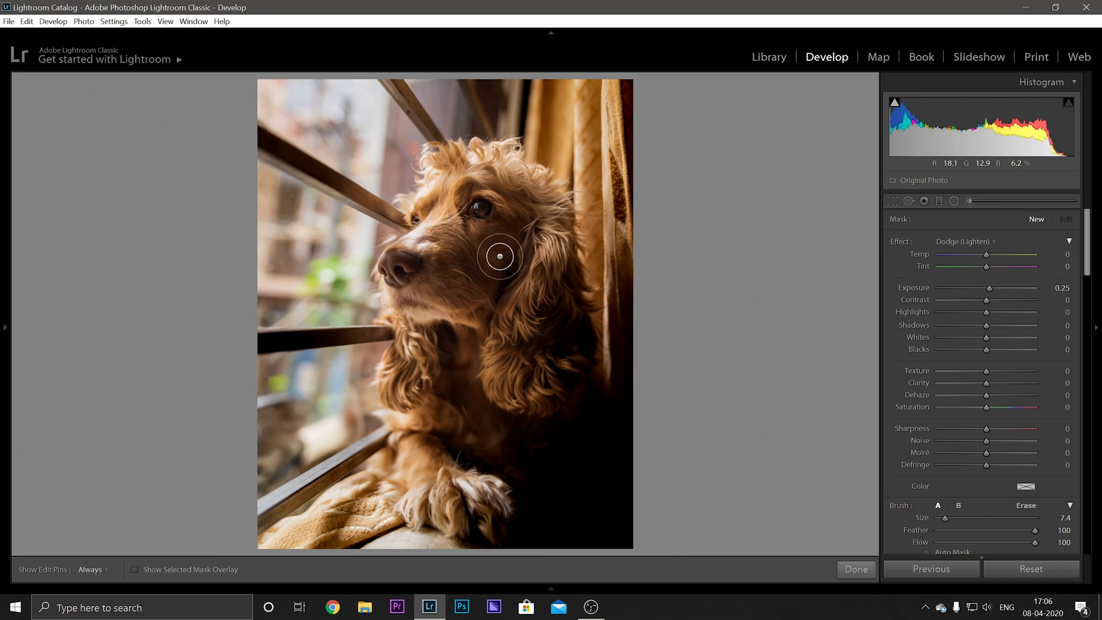
key(h)
mouse_move(469, 249)
mouse_down()
mouse_move(500, 223)
mouse_move(504, 248)
mouse_move(481, 262)
mouse_move(476, 244)
mouse_move(481, 276)
mouse_move(507, 237)
mouse_move(503, 279)
mouse_move(518, 252)
mouse_move(532, 267)
mouse_move(528, 346)
mouse_move(552, 288)
mouse_move(522, 366)
mouse_move(548, 371)
mouse_move(554, 292)
mouse_move(538, 375)
mouse_move(478, 303)
mouse_move(477, 236)
mouse_up()
mouse_move(463, 187)
mouse_down()
mouse_move(475, 239)
mouse_move(518, 205)
mouse_move(470, 246)
mouse_up()
key(h)
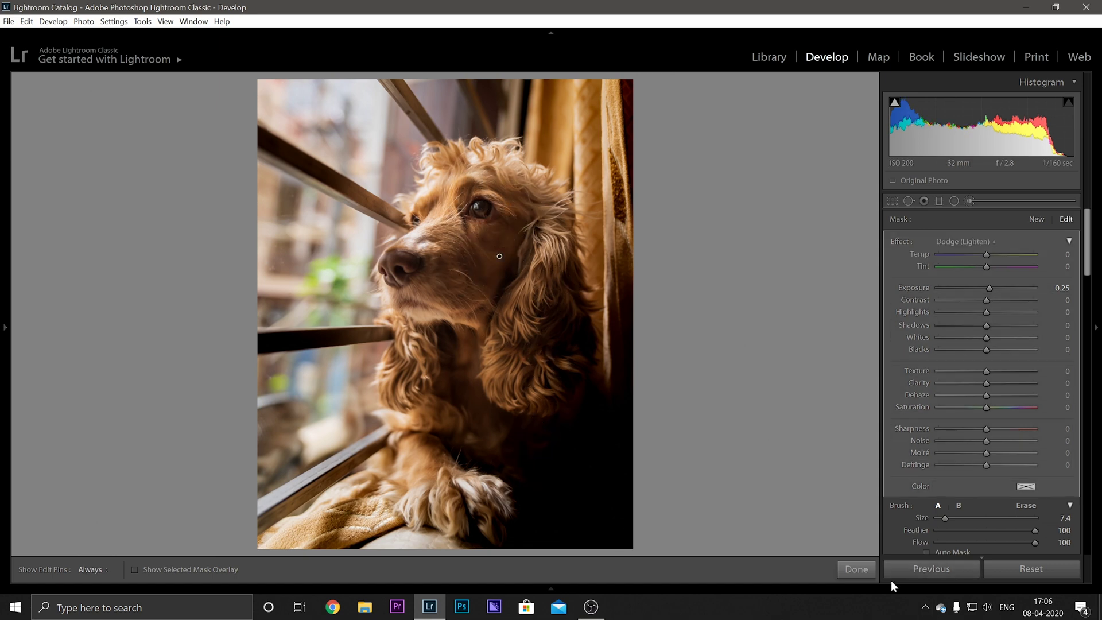
click(856, 568)
- Zoom in on the dog's eye and paint an Iris Enhance brush over the iris
click(480, 208)
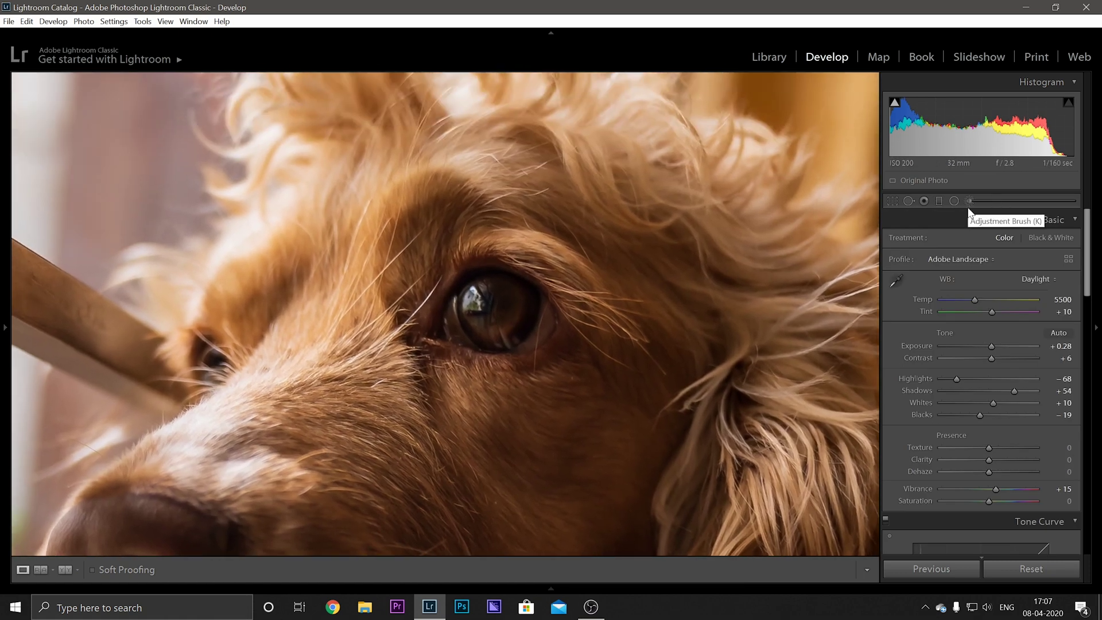
click(969, 204)
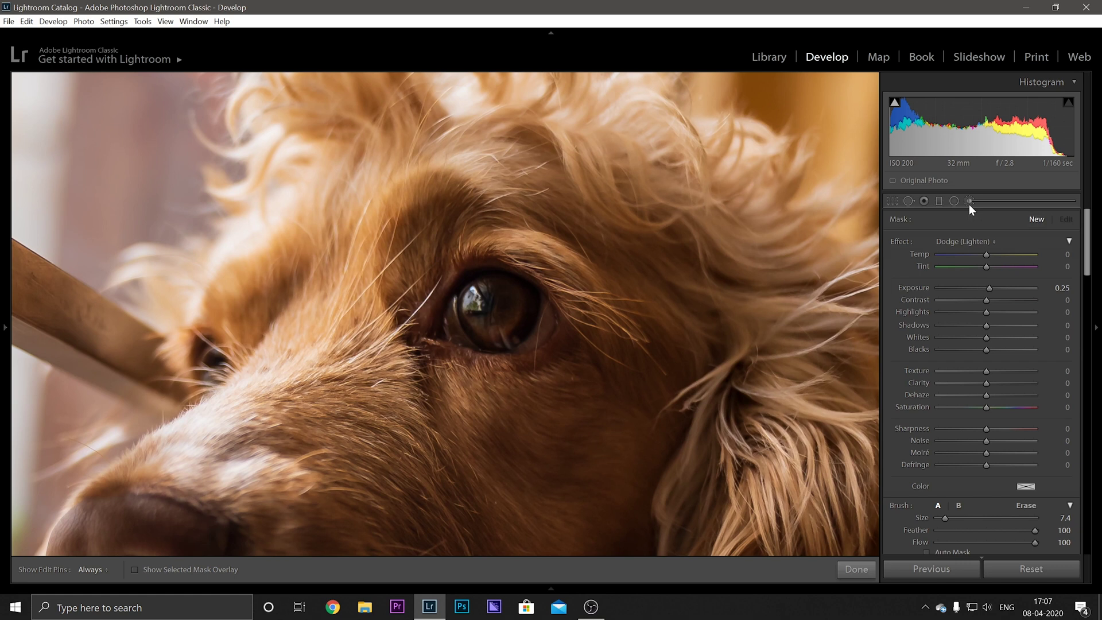
click(968, 240)
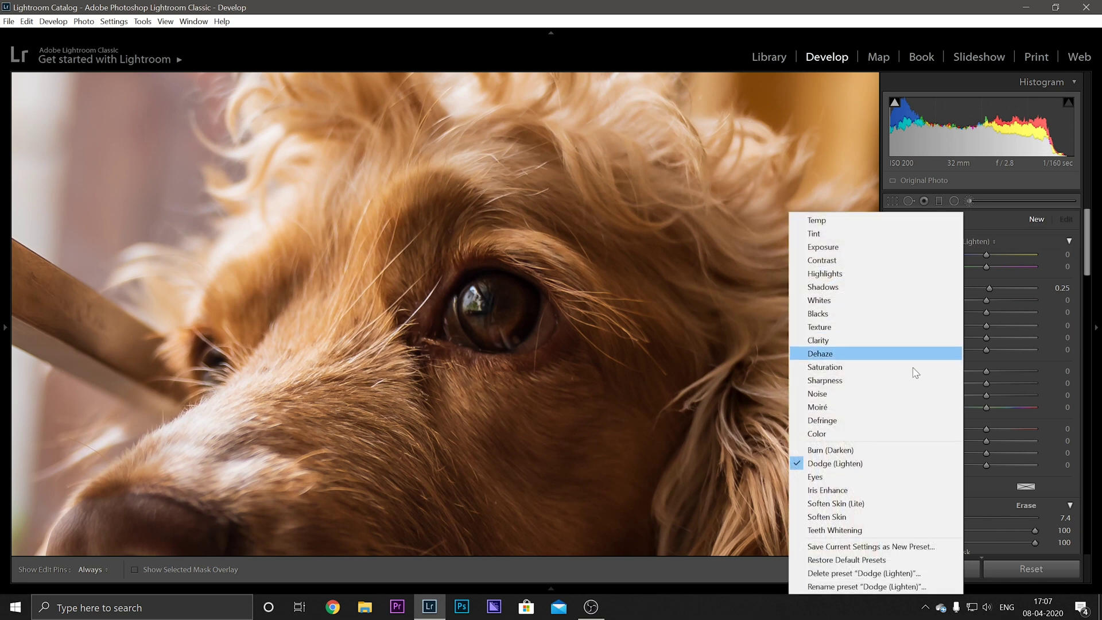
click(850, 495)
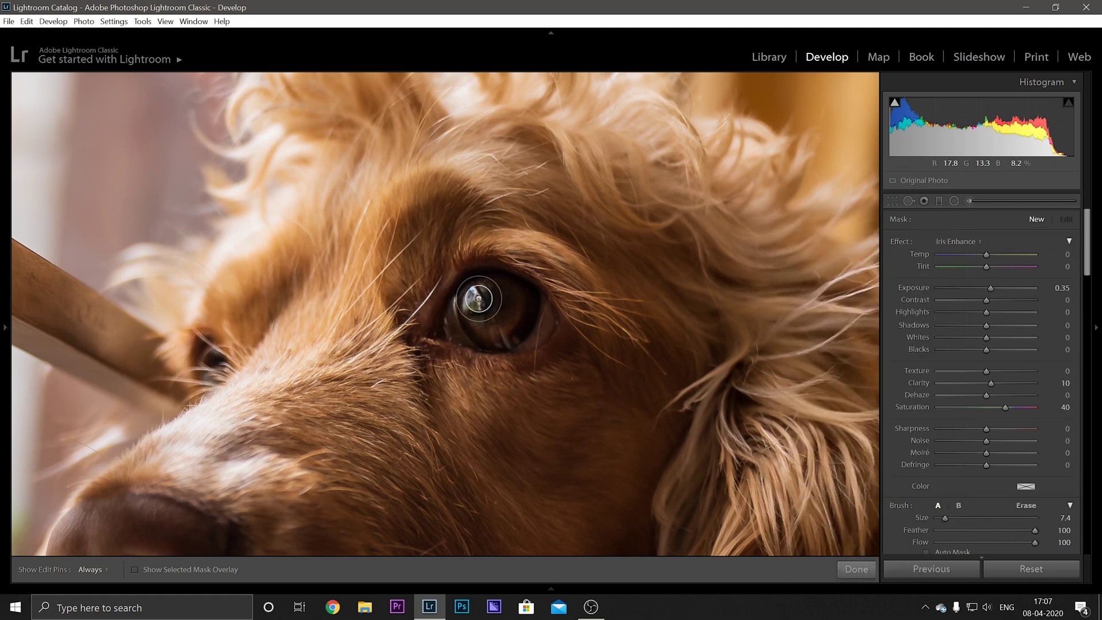
key(h)
mouse_move(478, 298)
mouse_down()
mouse_move(529, 314)
mouse_move(520, 326)
mouse_move(480, 329)
mouse_move(479, 308)
mouse_move(491, 304)
mouse_move(535, 319)
mouse_move(462, 326)
mouse_move(473, 304)
mouse_move(508, 304)
mouse_move(525, 321)
mouse_move(491, 327)
mouse_up()
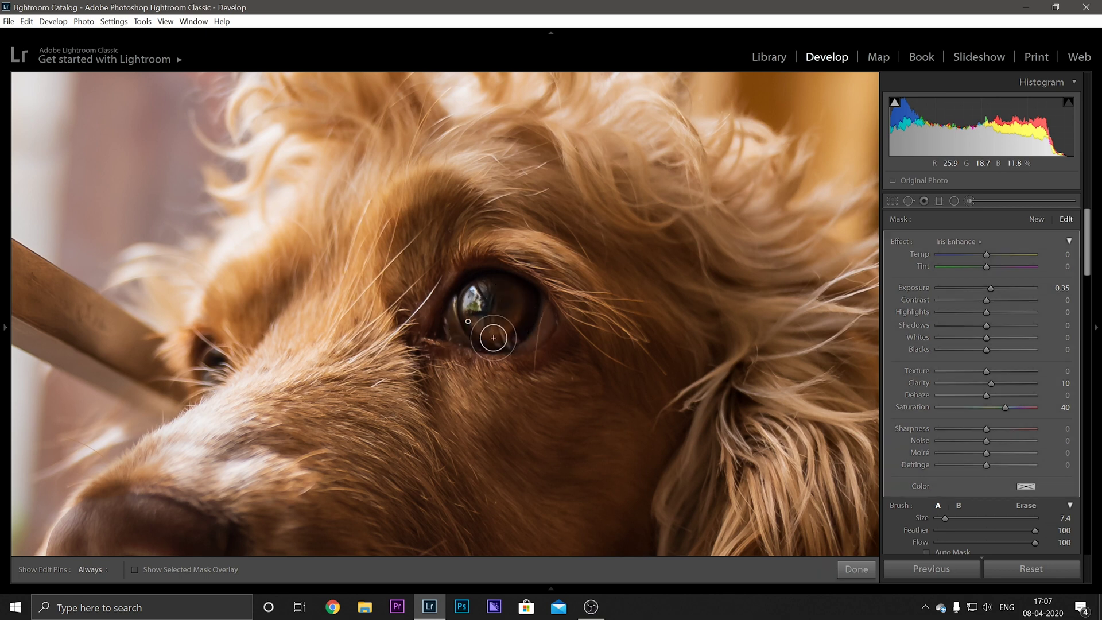
- Set the iris brush to Texture 42, Clarity 41, Shadows 50 and Contrast 41
click(1006, 371)
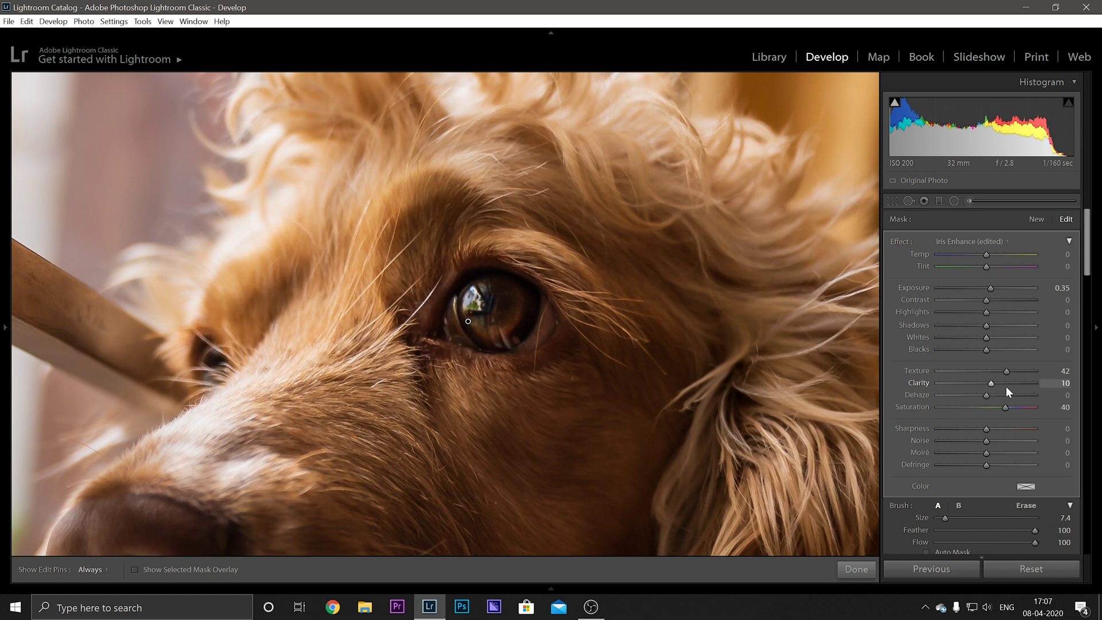
click(1005, 387)
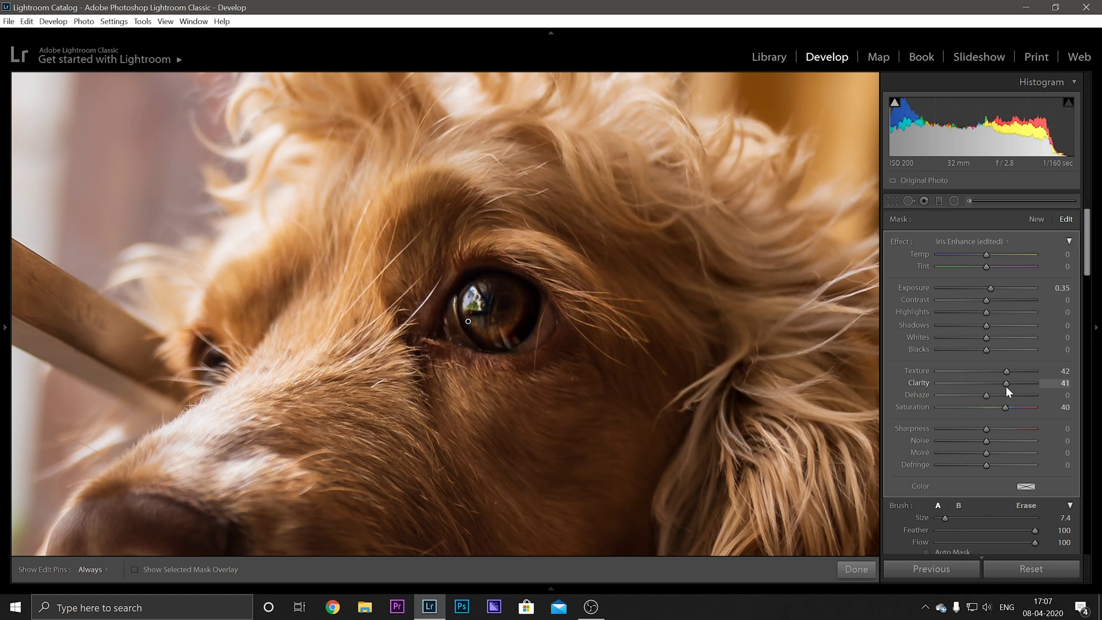
click(1010, 325)
drag(1010, 324, 1005, 302)
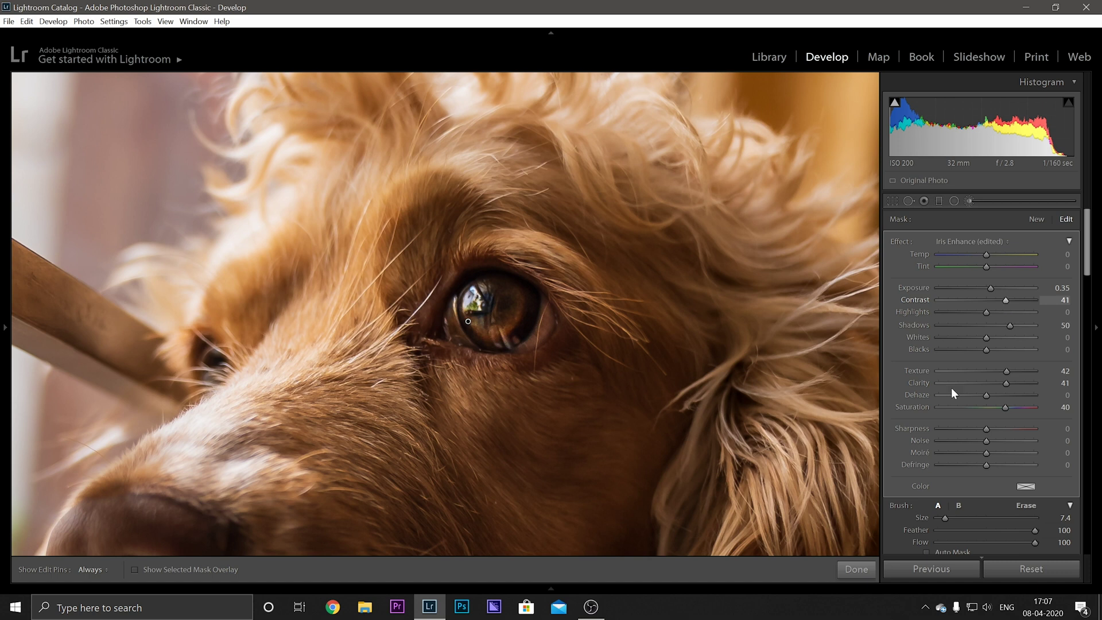
click(853, 570)
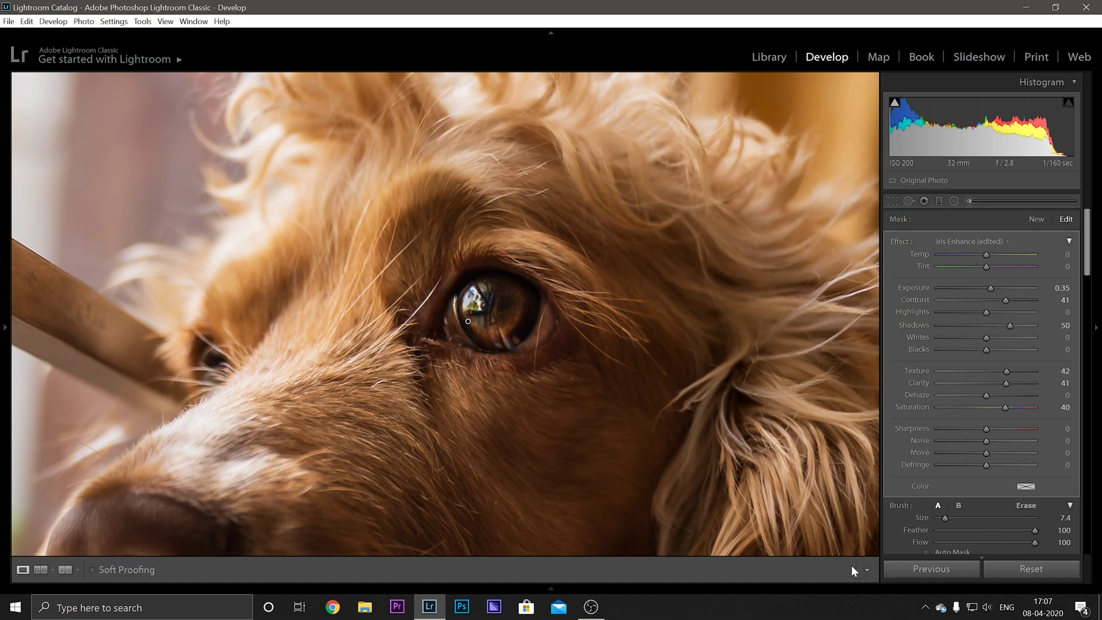
- Compare the finished dog portrait before and after, then return to the Library
click(572, 377)
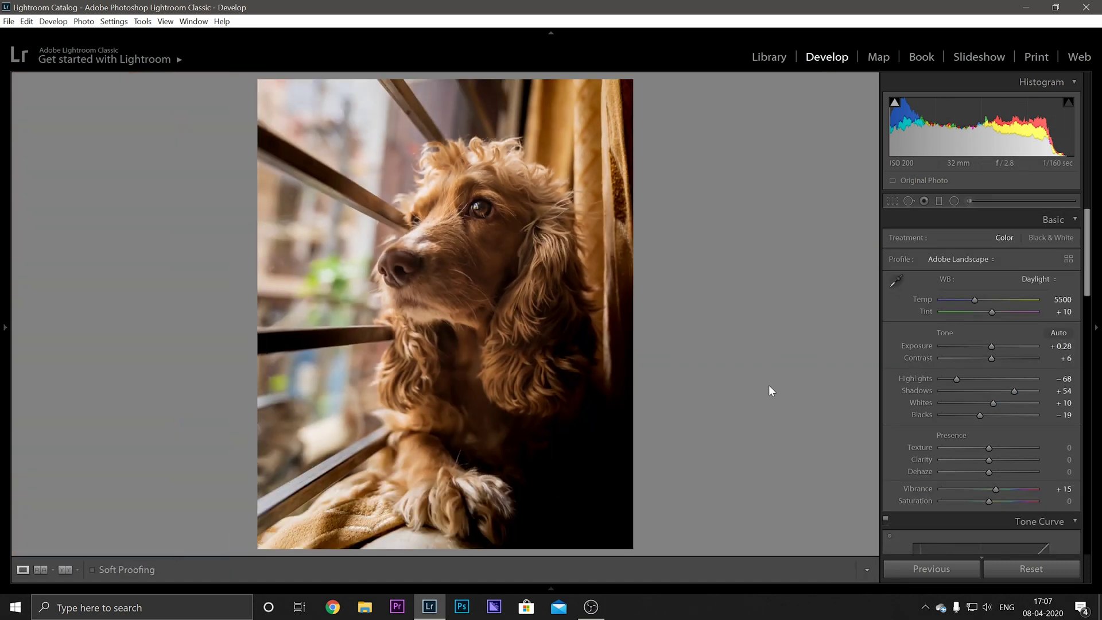
click(65, 570)
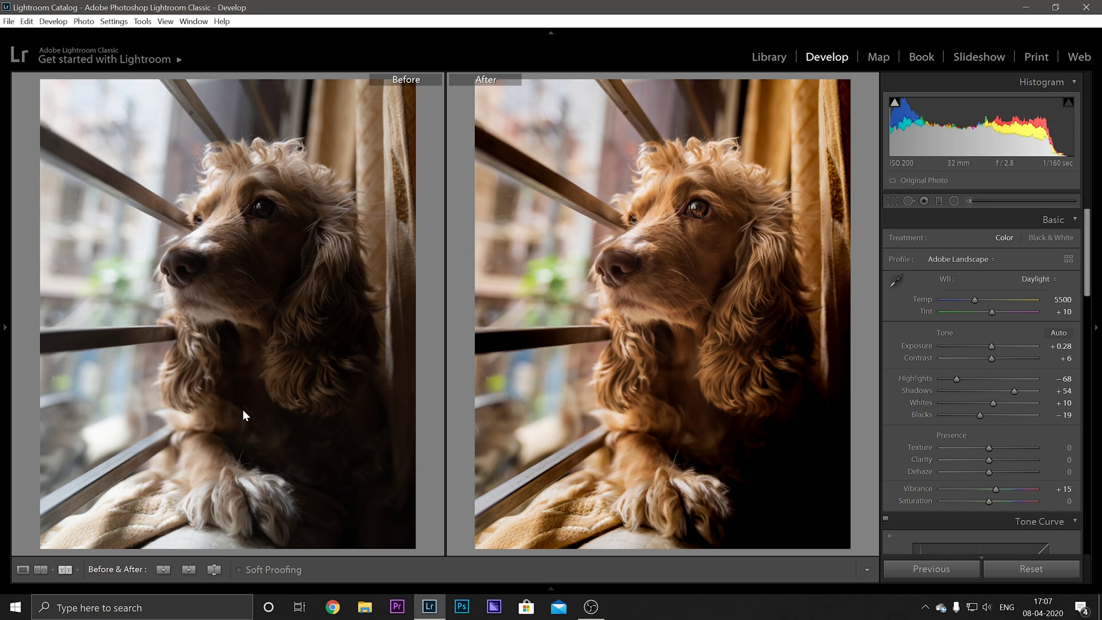
click(20, 572)
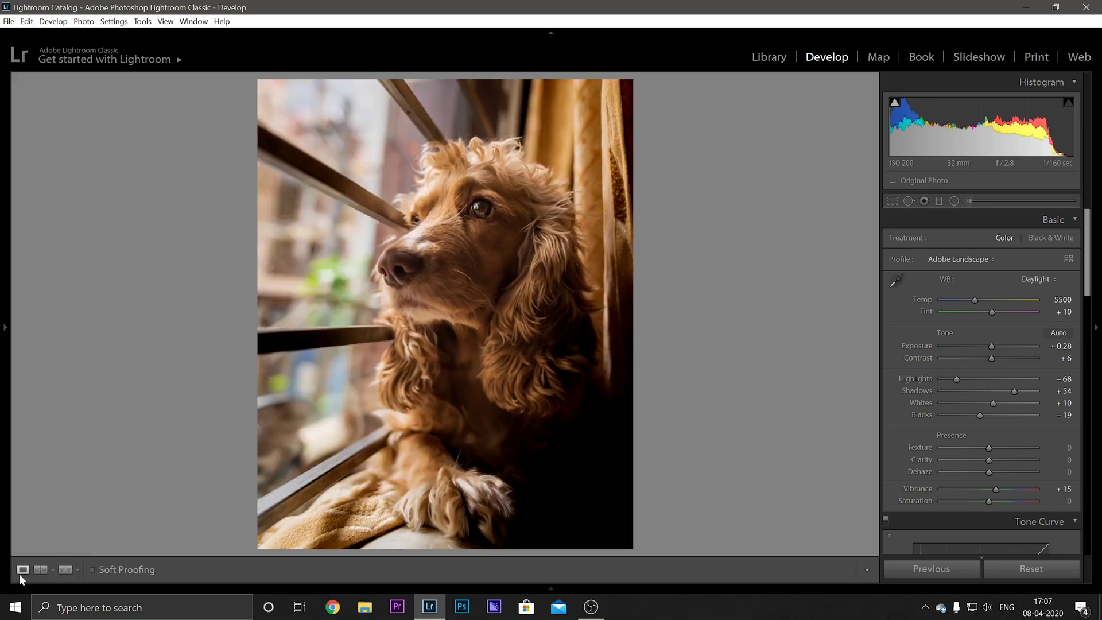
click(768, 57)
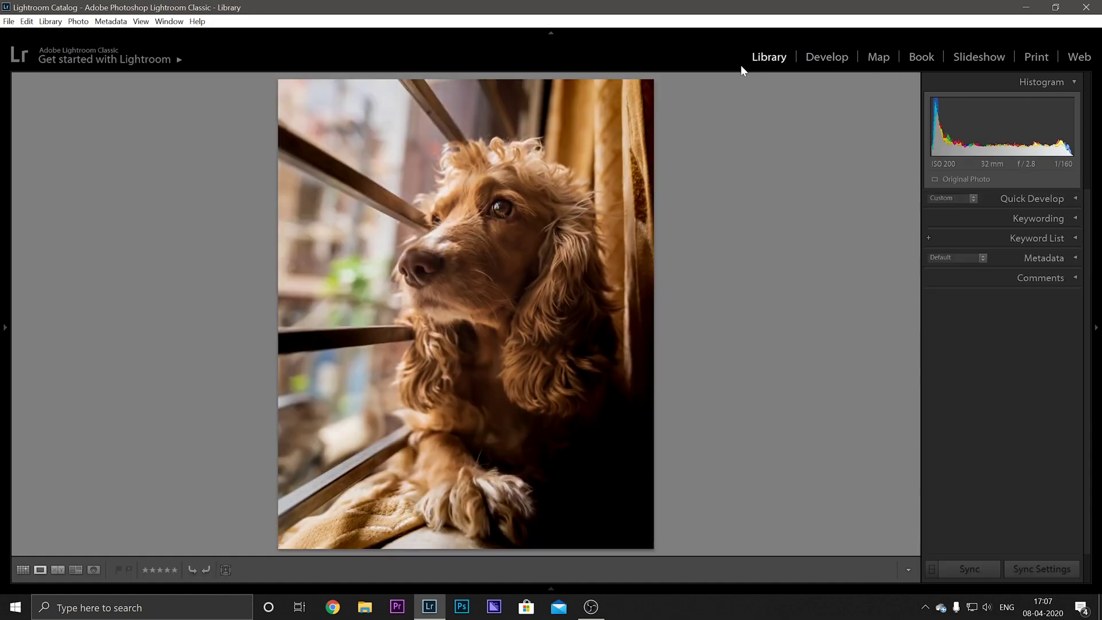
- Switch the Library to Grid view and clear the selection to see both thumbnails
click(26, 569)
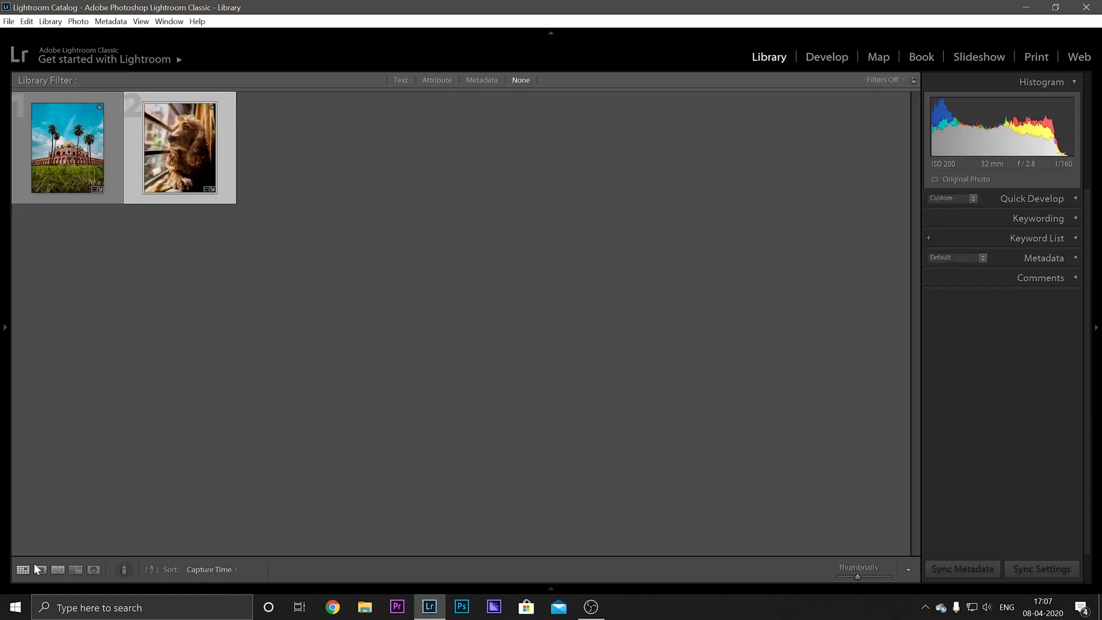
click(172, 284)
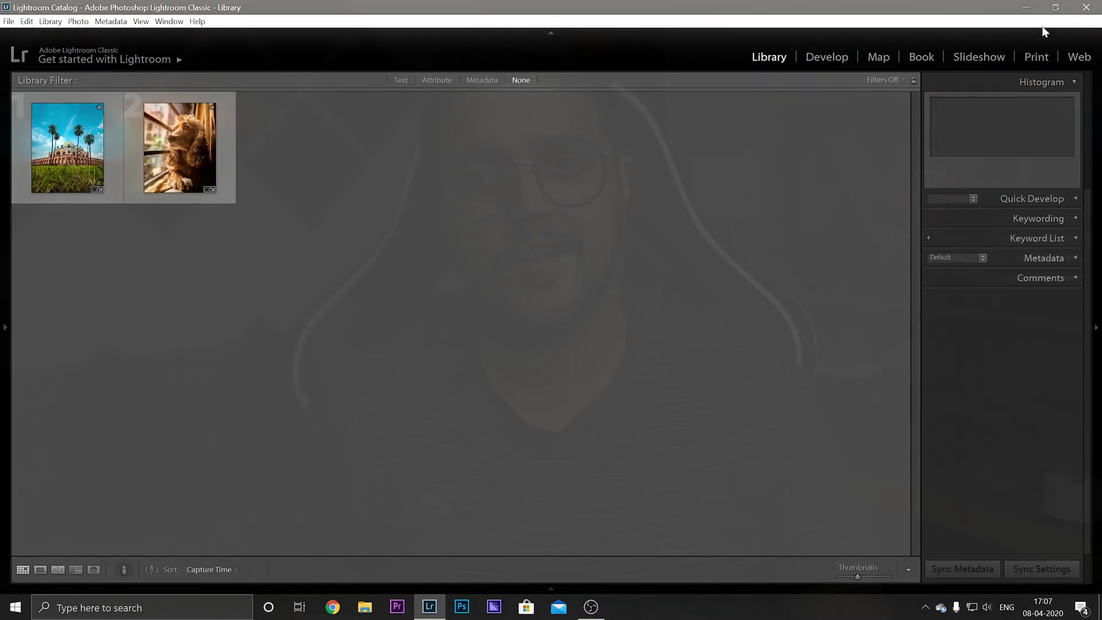